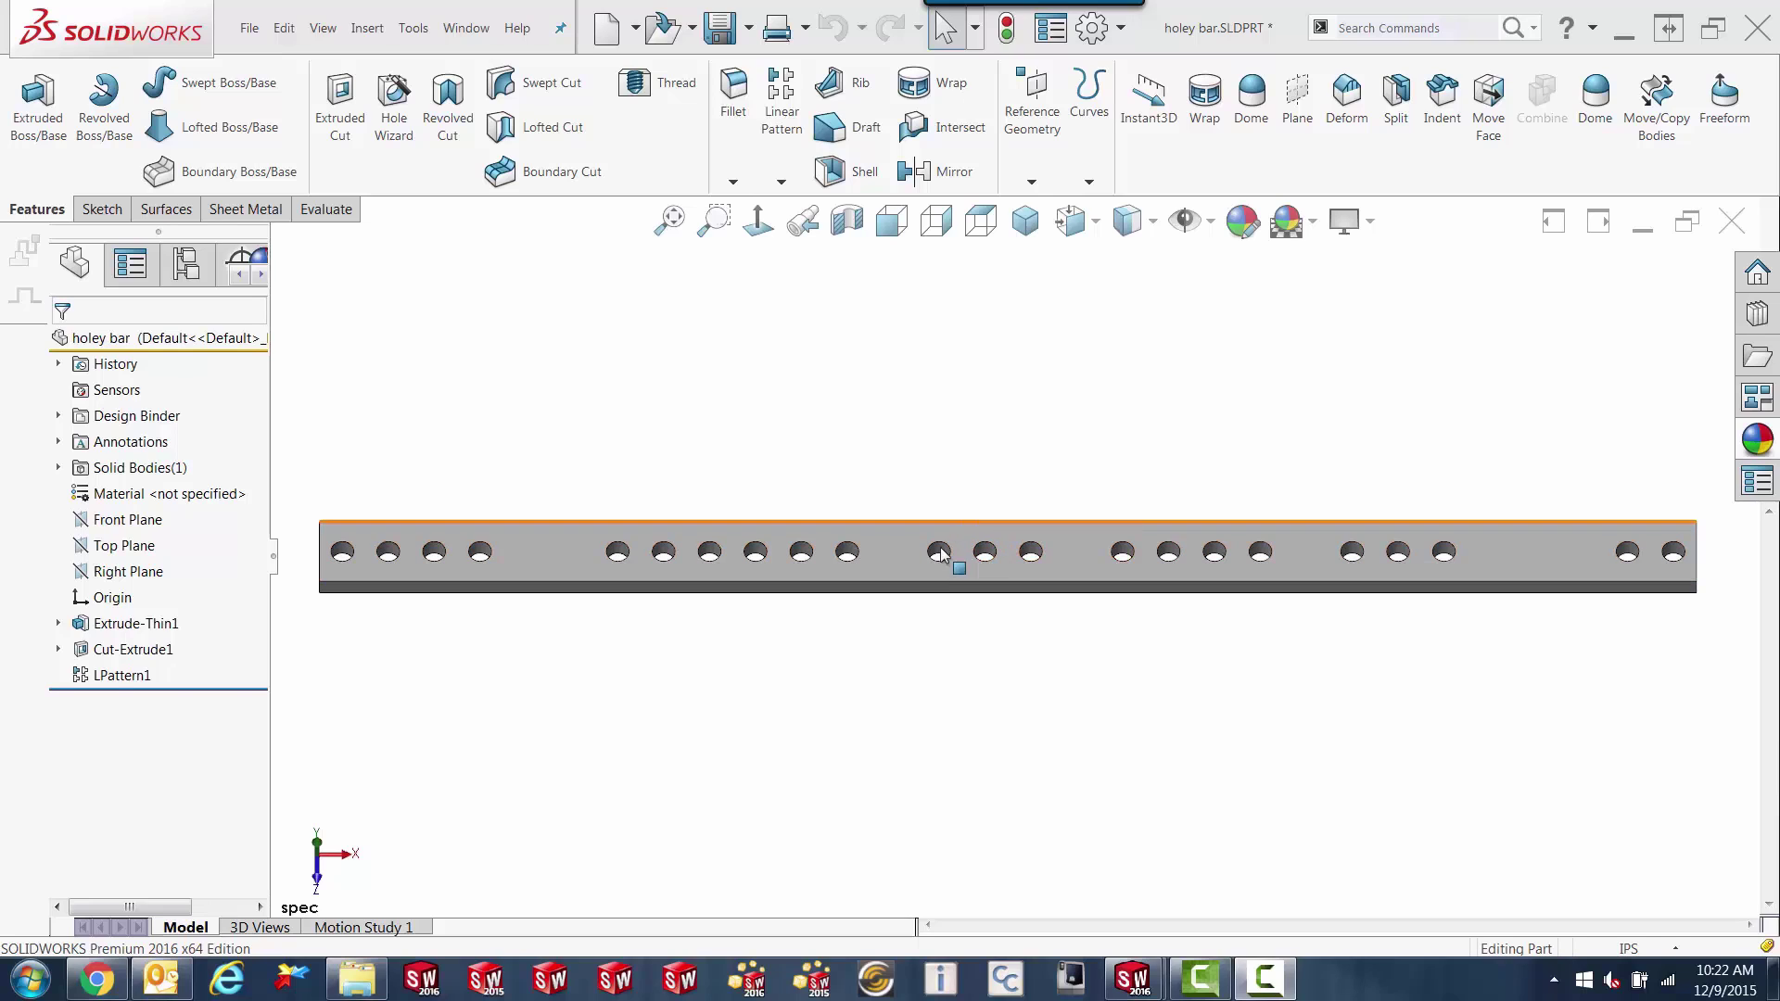
# Step: Select one of the patterned holes and wheel-zoom in and out around the holes
pyautogui.click(988, 563)
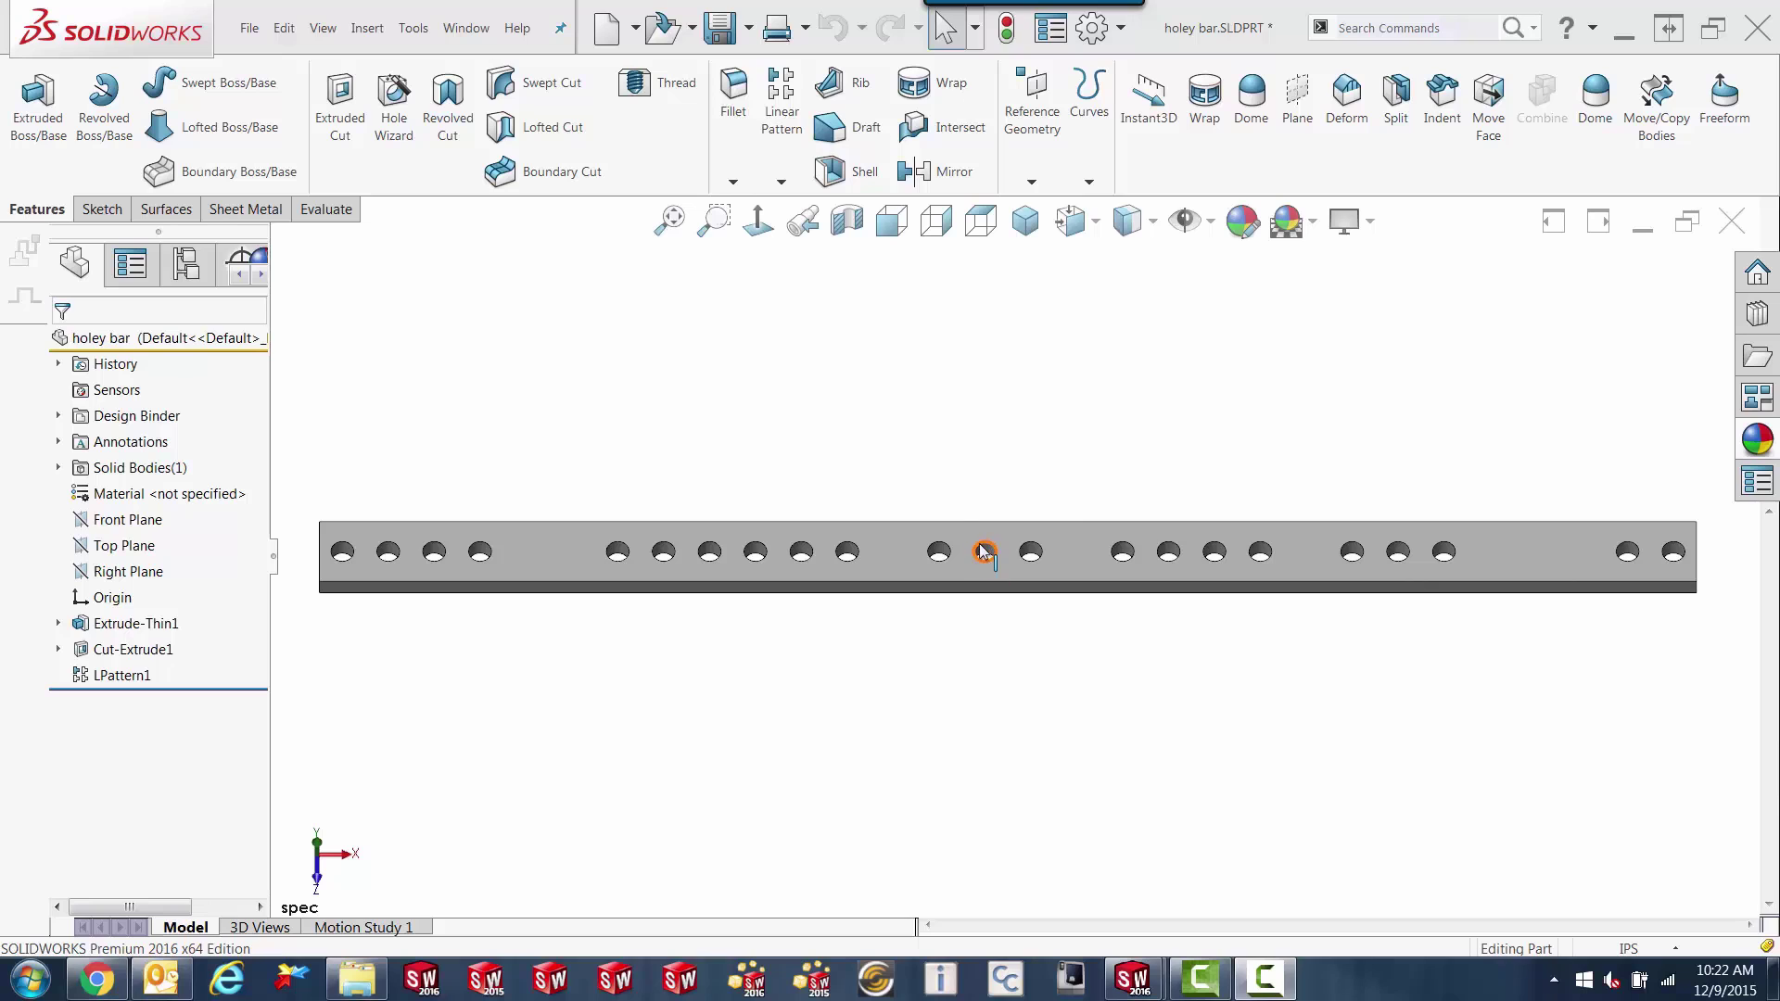
pyautogui.click(988, 550)
pyautogui.scroll(-5, 998, 556)
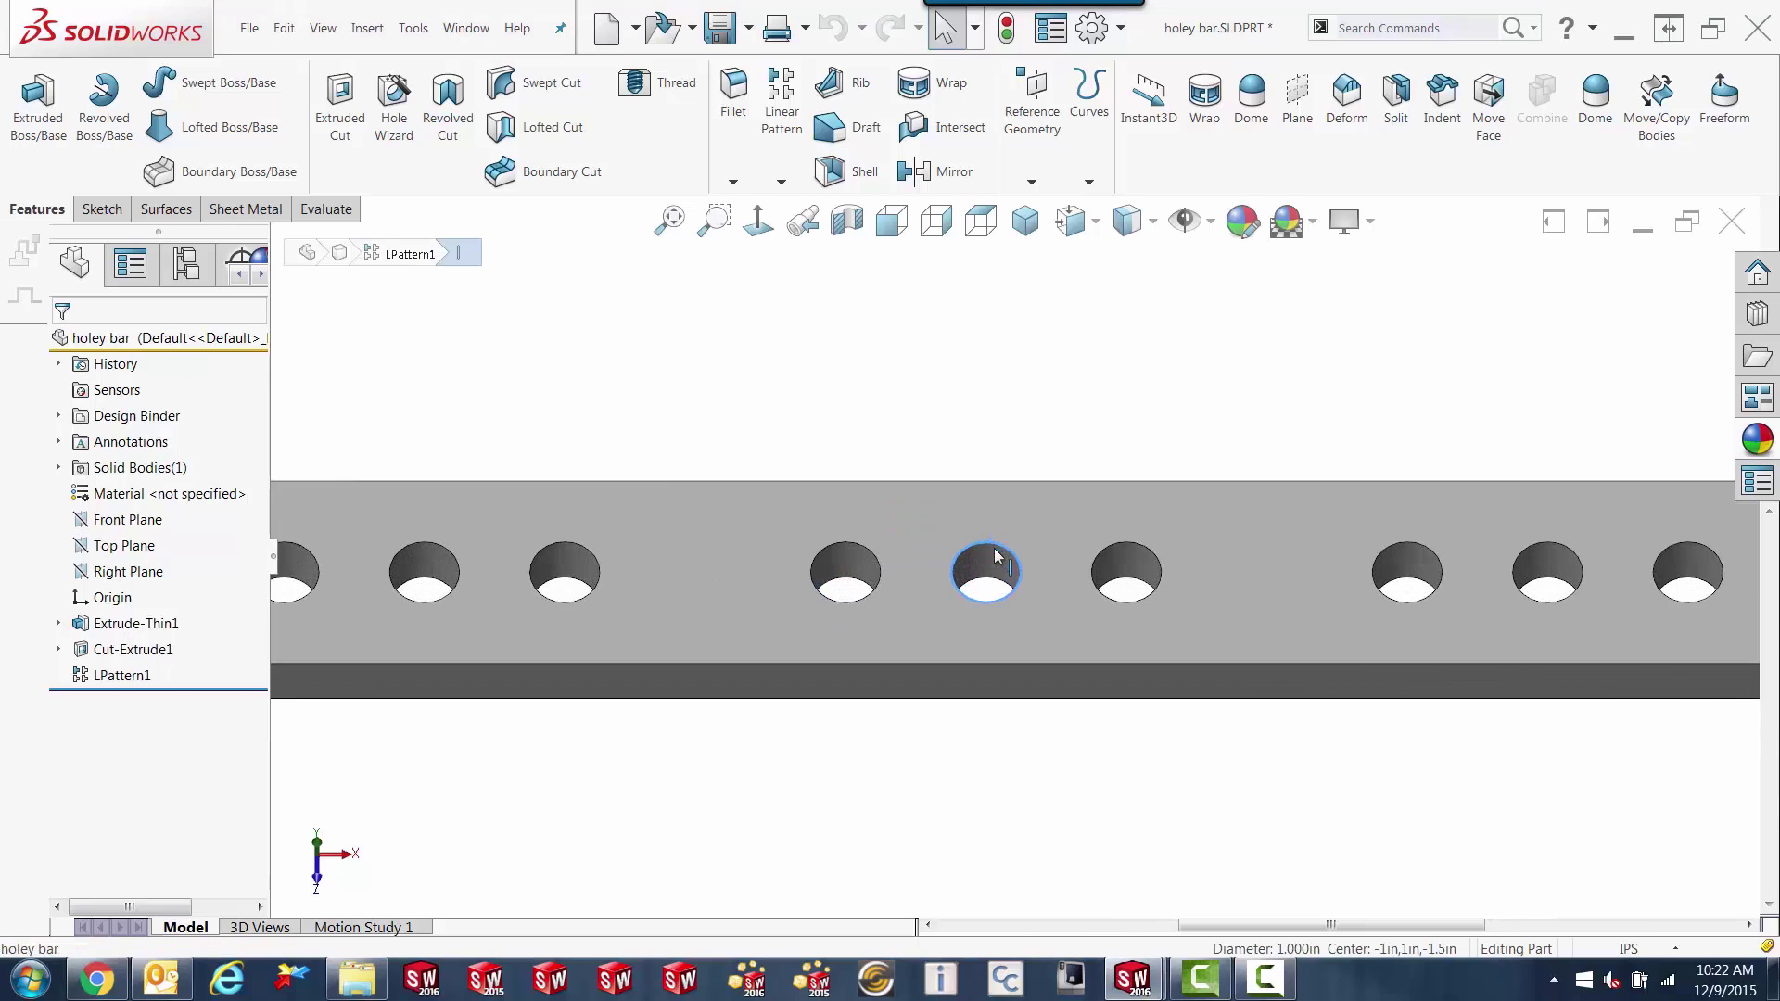
pyautogui.scroll(8, 999, 572)
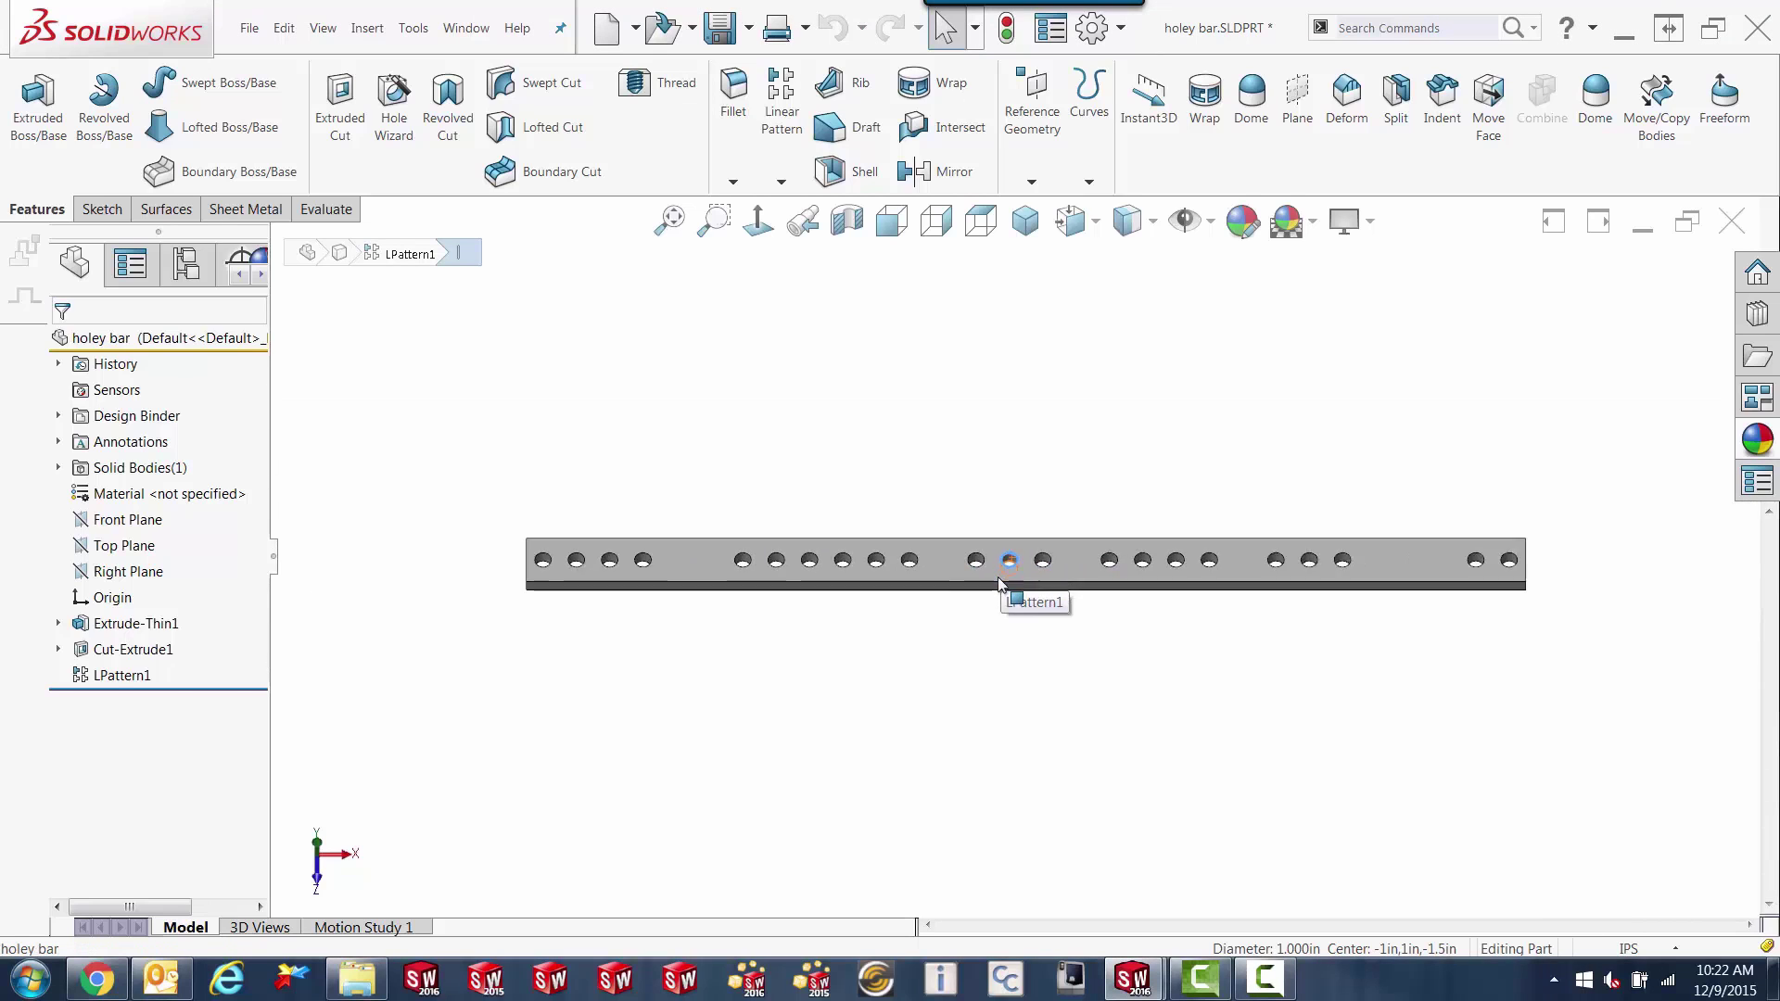
pyautogui.click(545, 569)
pyautogui.scroll(-5, 545, 569)
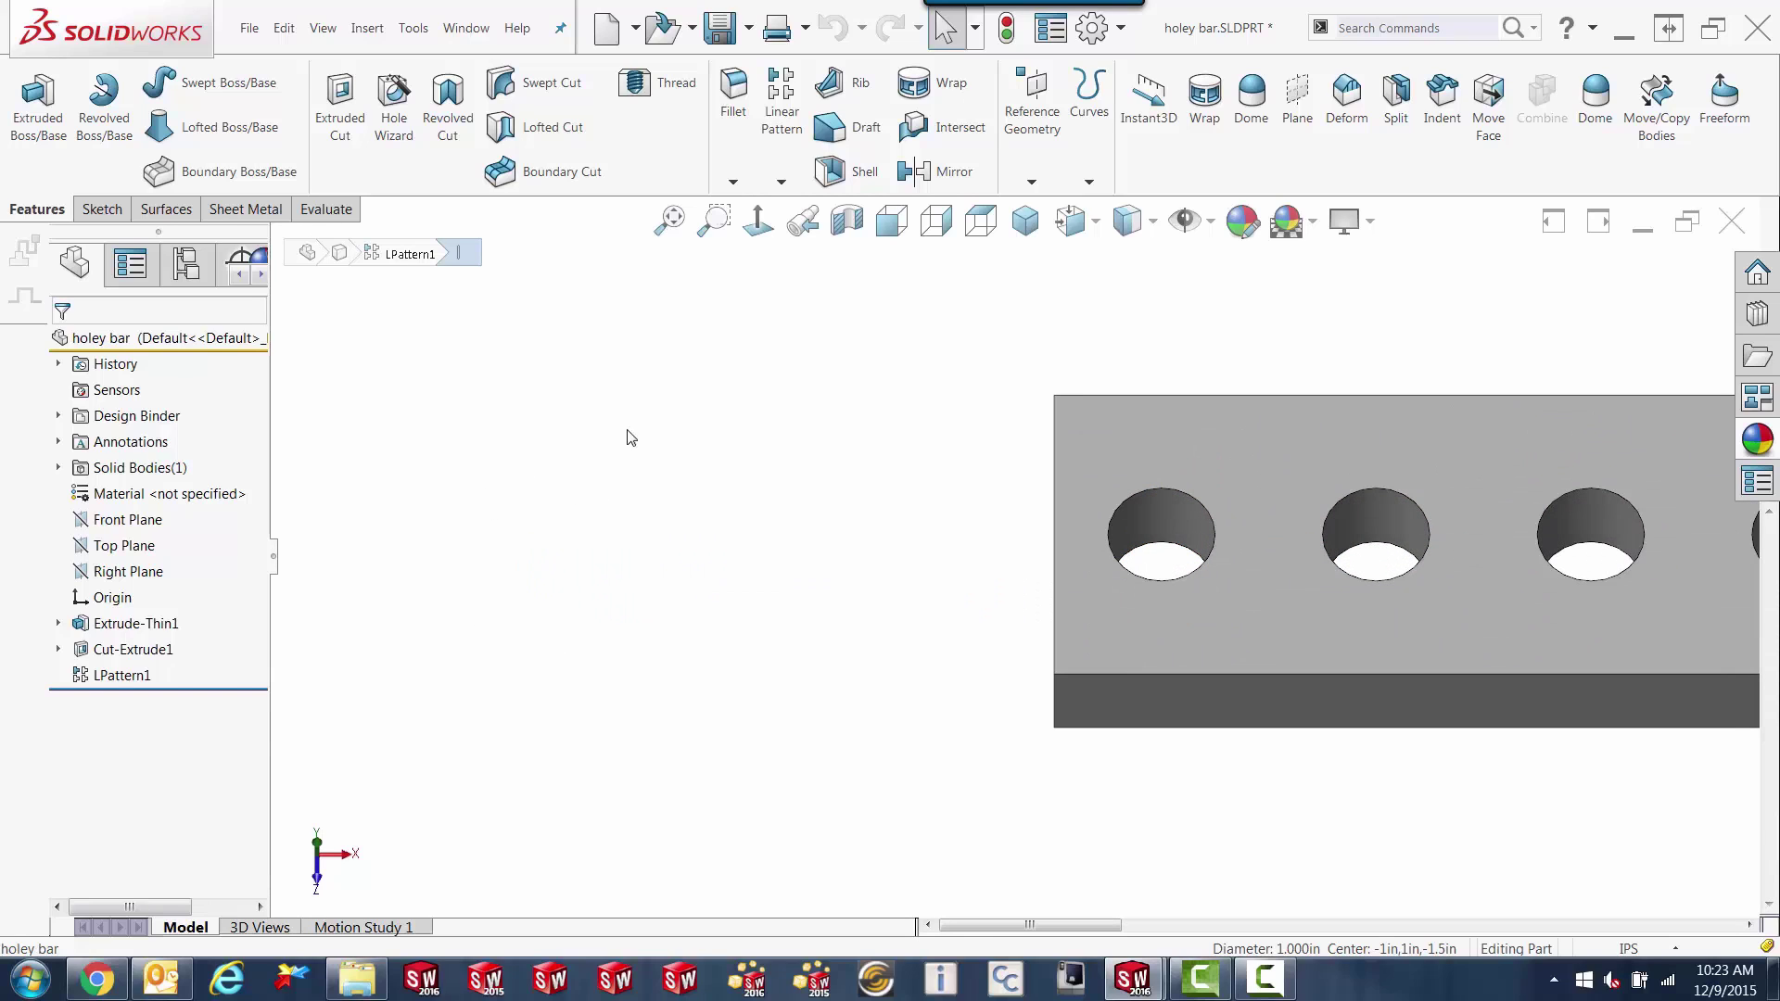
# Step: Zoom to Fit, then wheel-zoom about several other holes before fitting the bar again
pyautogui.click(670, 220)
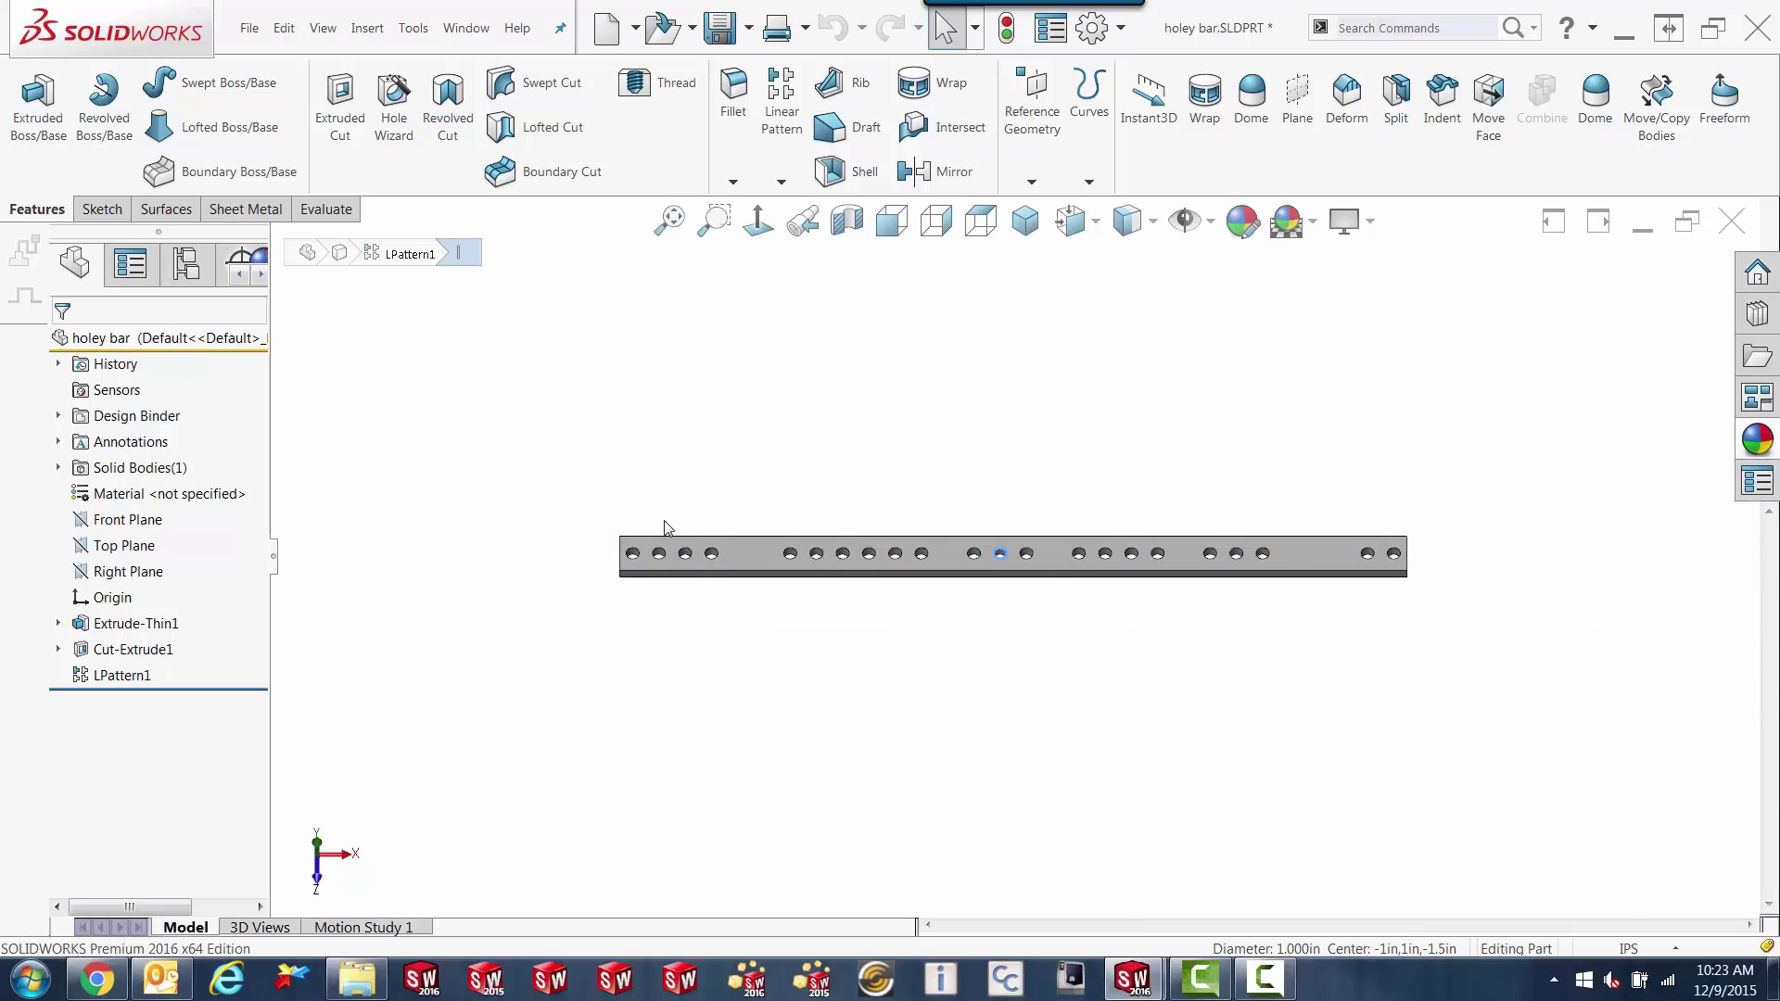
pyautogui.scroll(-5, 669, 529)
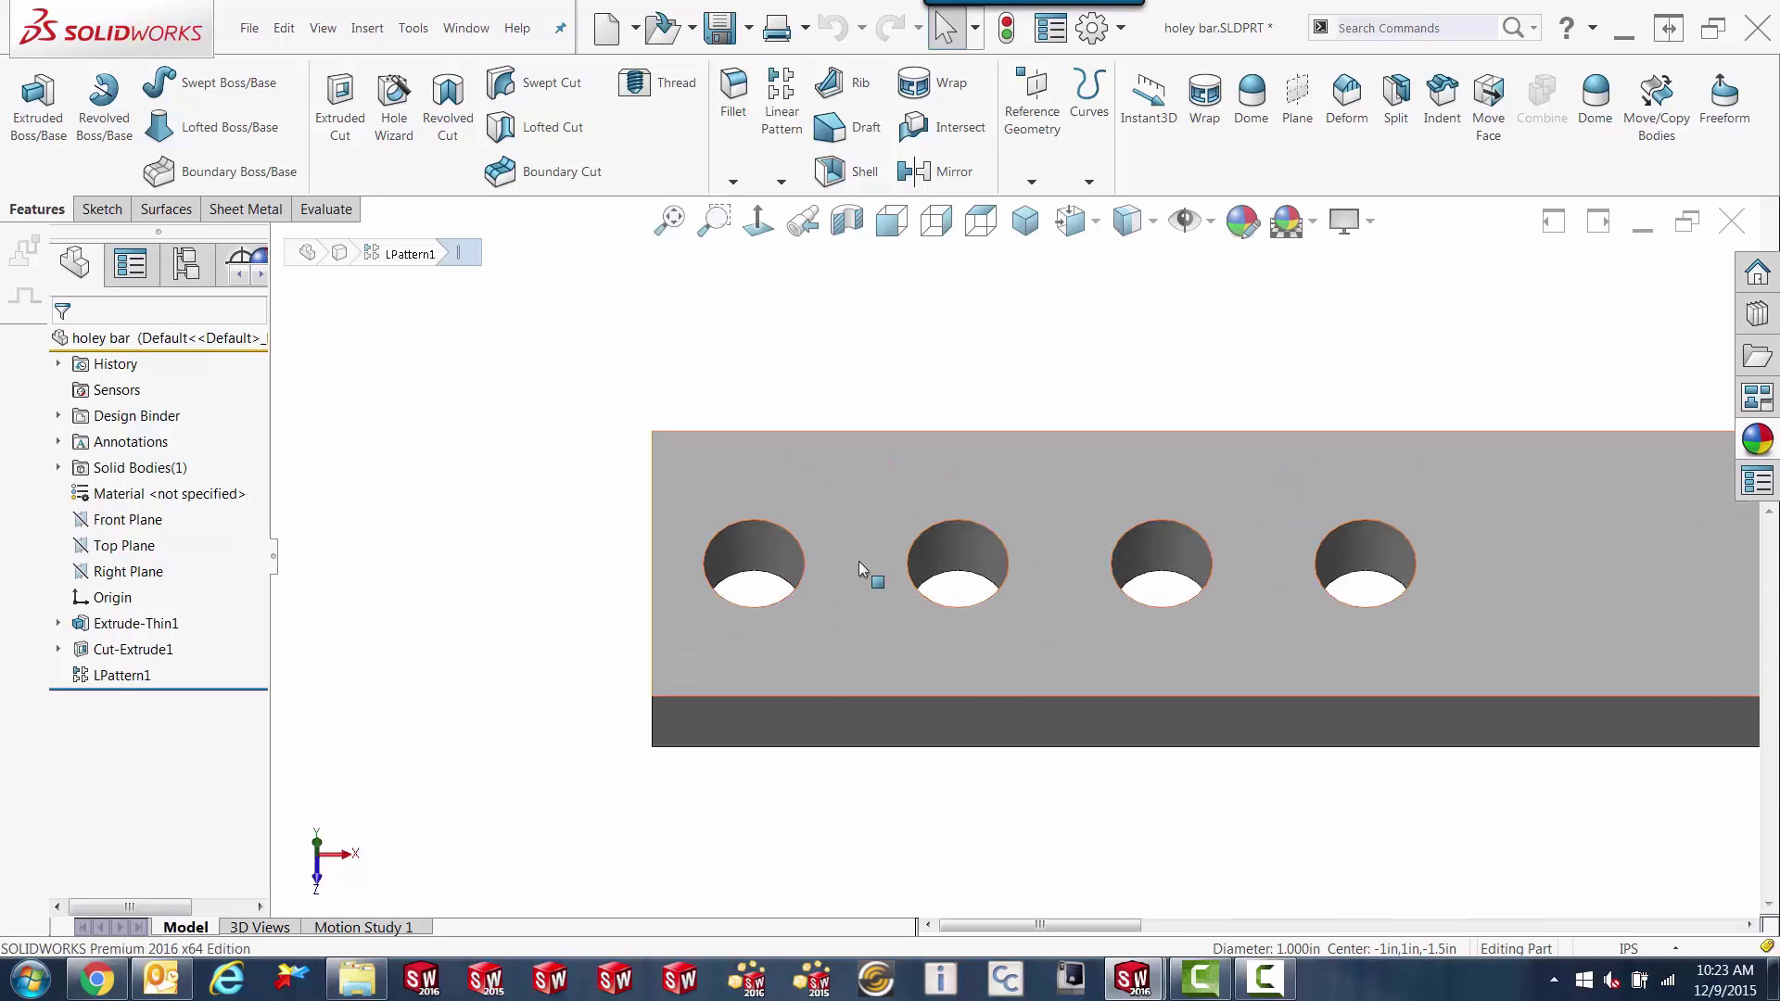
pyautogui.scroll(4, 1700, 548)
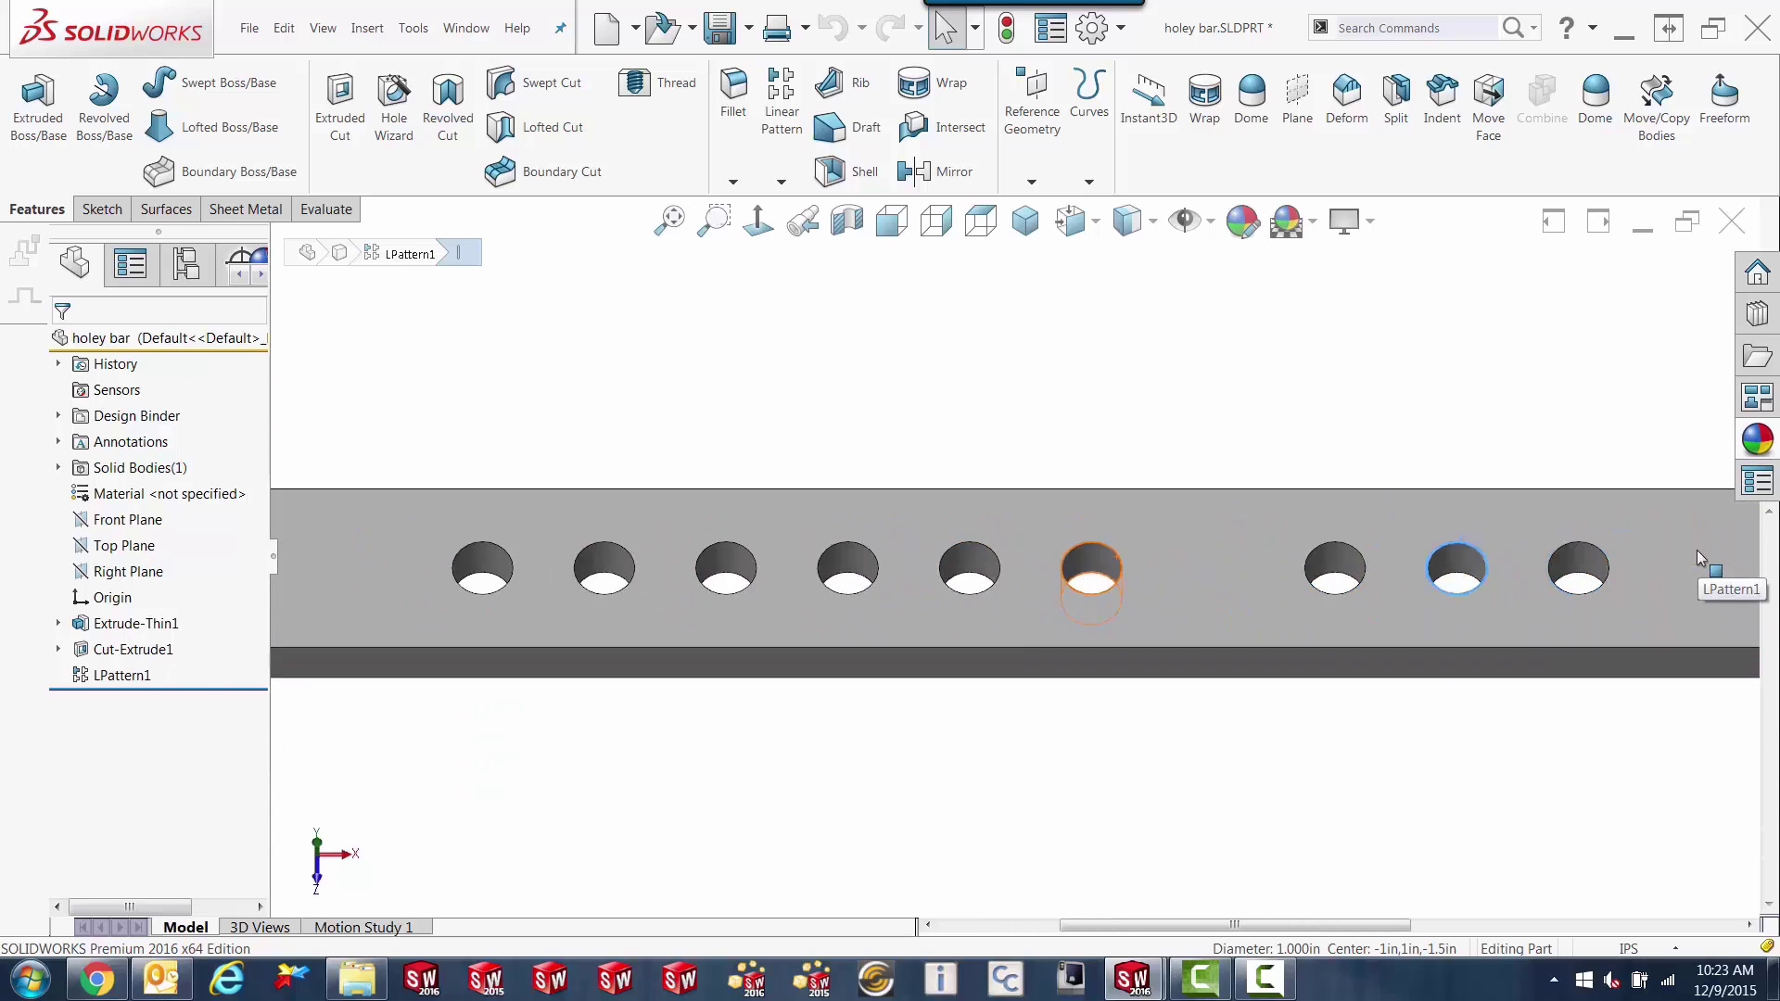
pyautogui.scroll(-2, 1697, 553)
pyautogui.scroll(4, 1695, 553)
pyautogui.scroll(-3, 1696, 555)
pyautogui.scroll(2, 1694, 556)
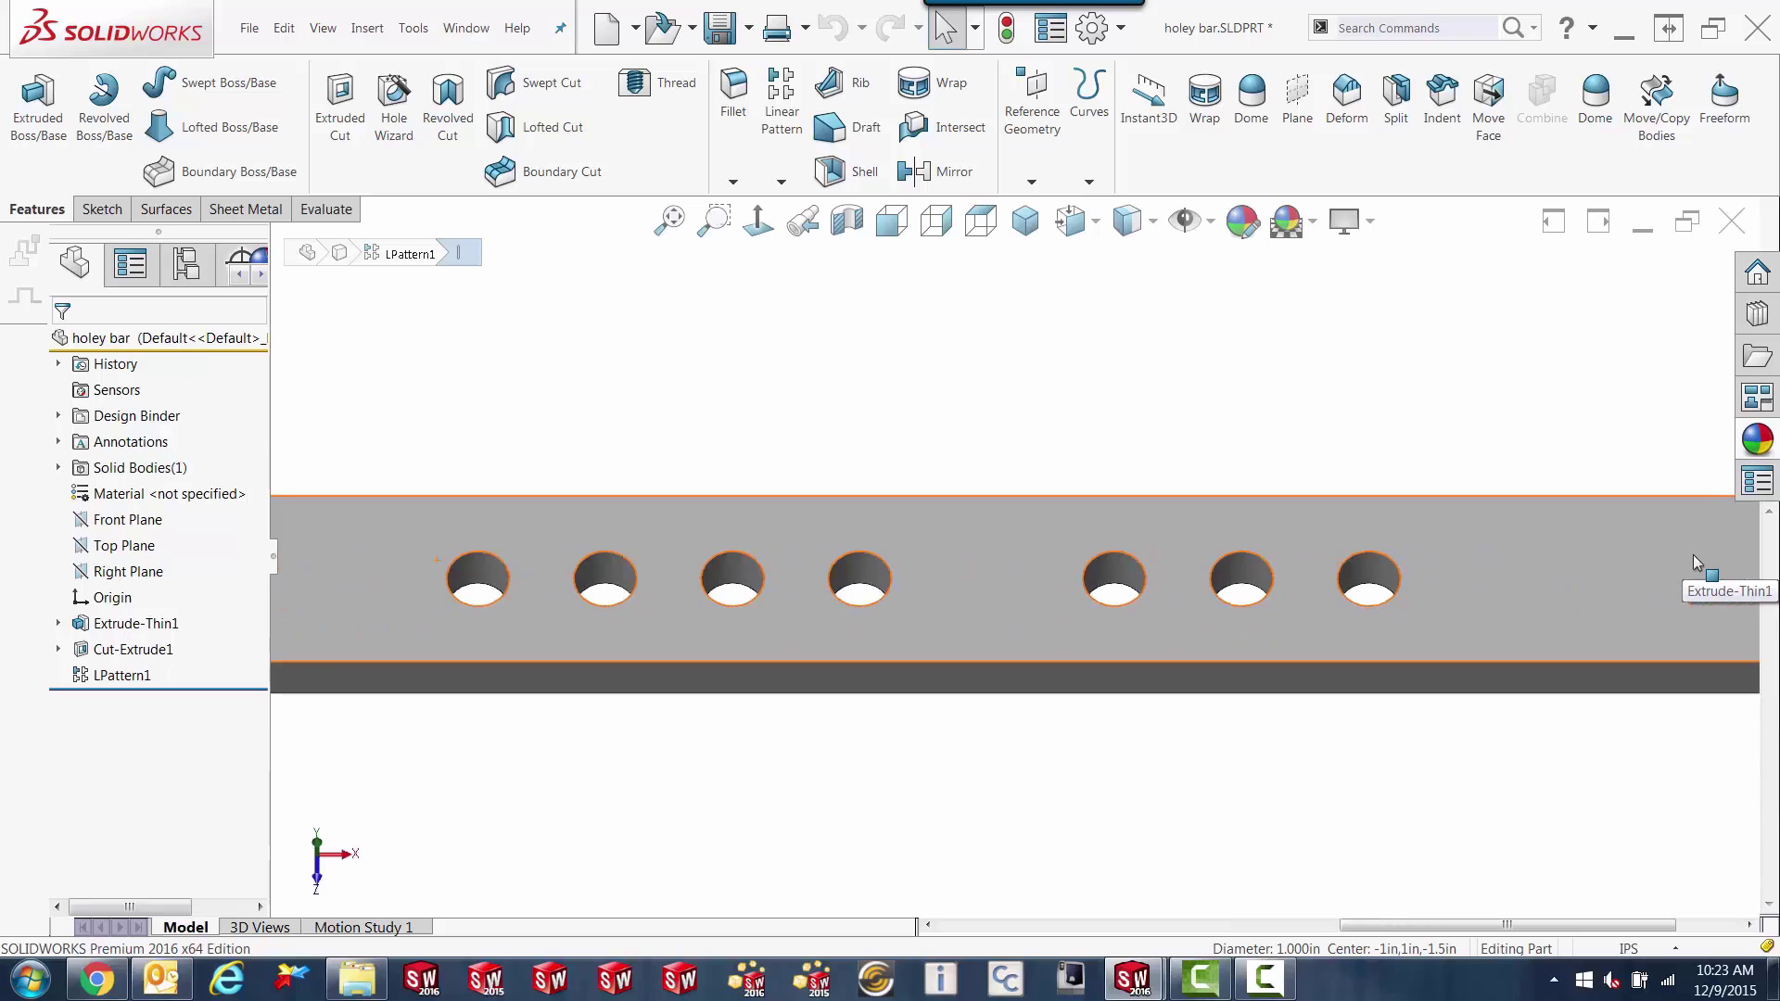
pyautogui.scroll(-4, 1693, 554)
pyautogui.scroll(5, 1690, 557)
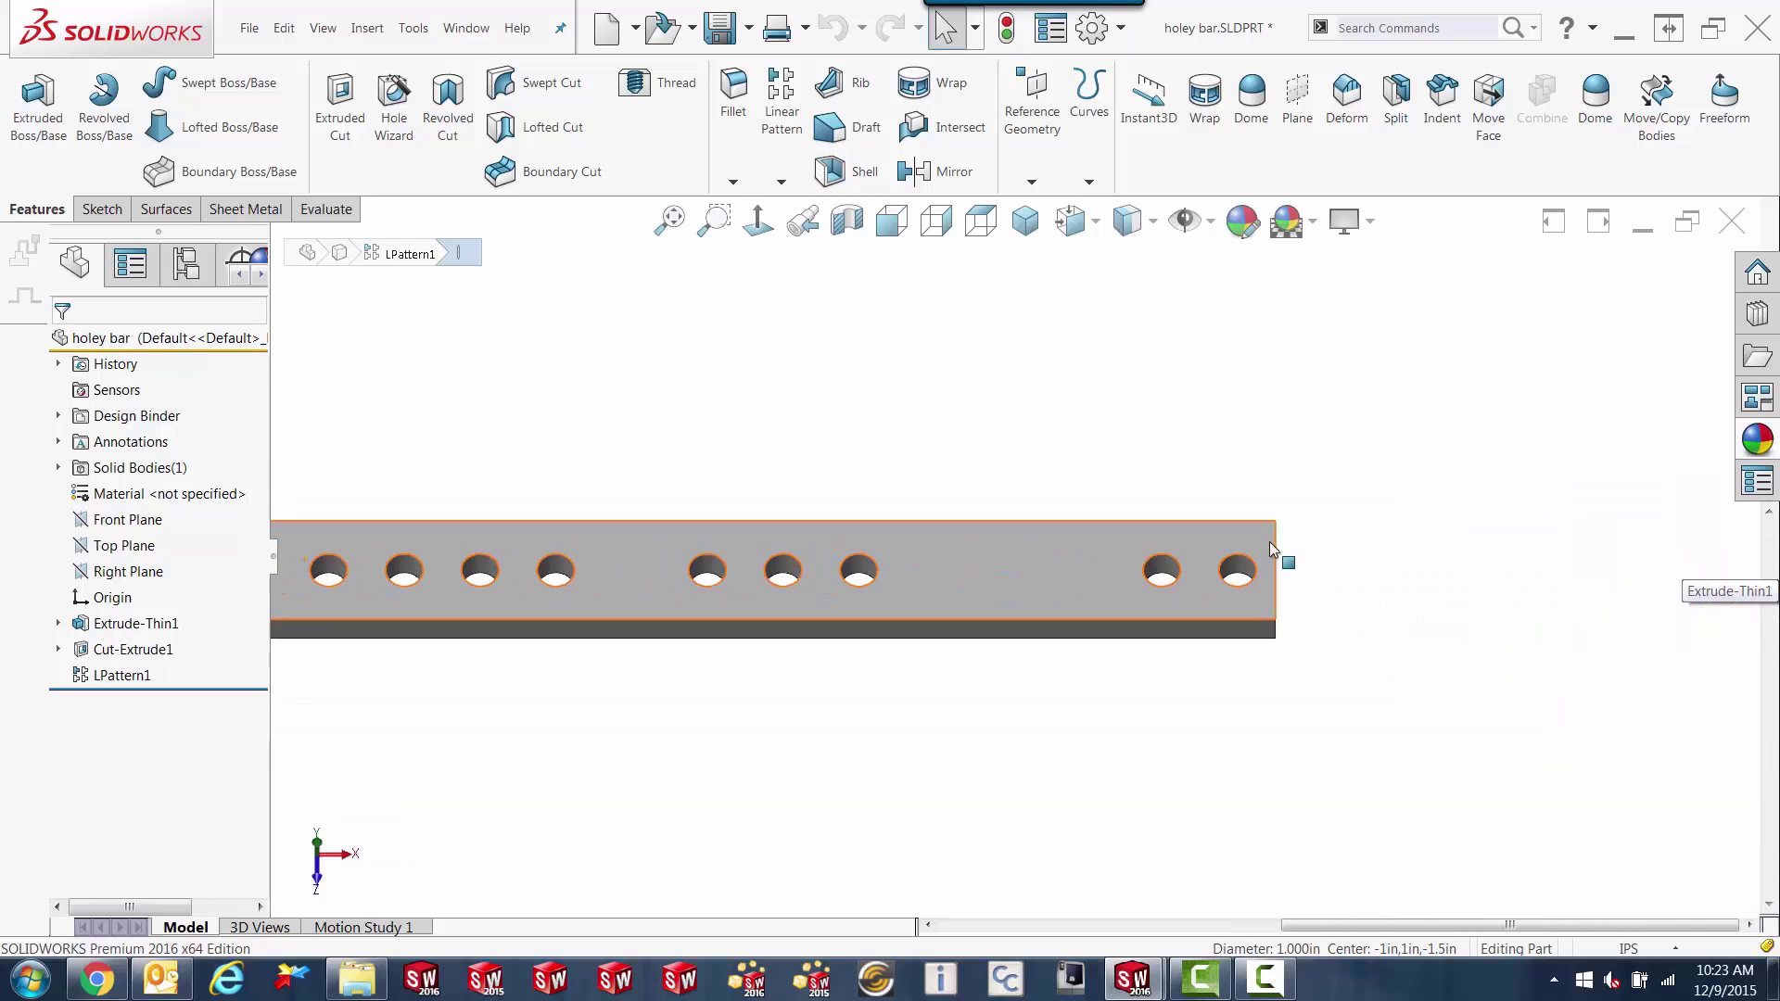
pyautogui.scroll(-3, 1284, 552)
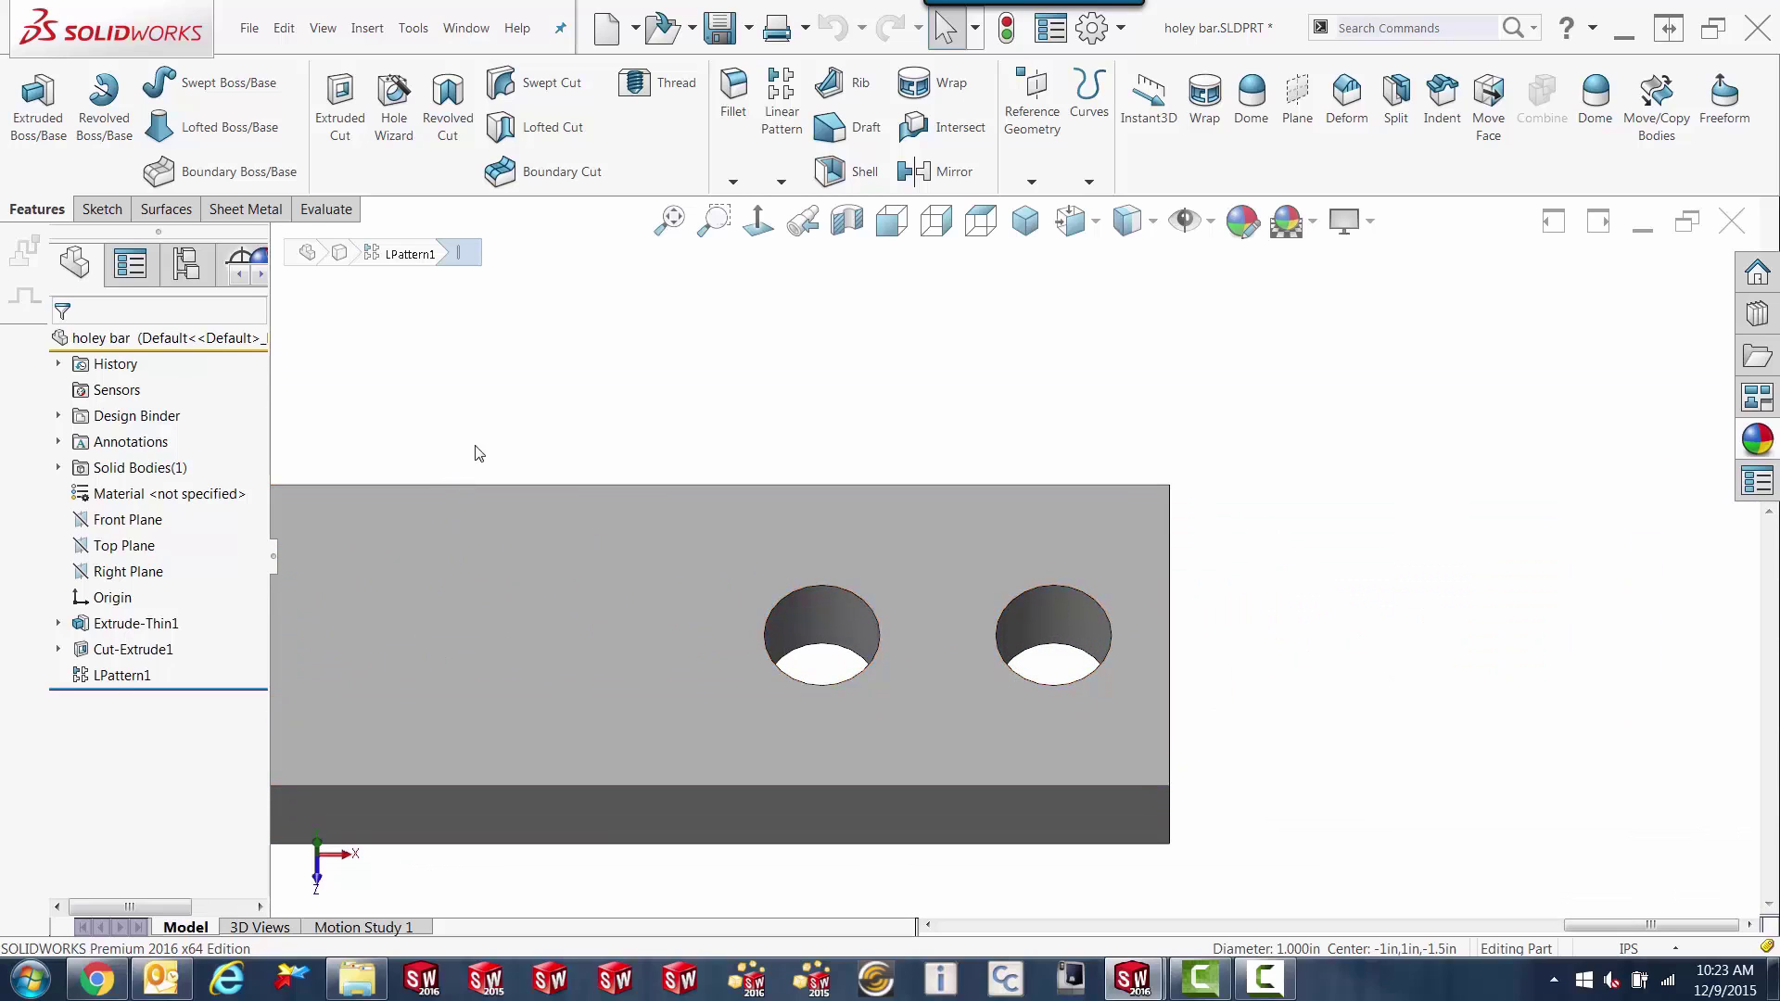
pyautogui.click(669, 220)
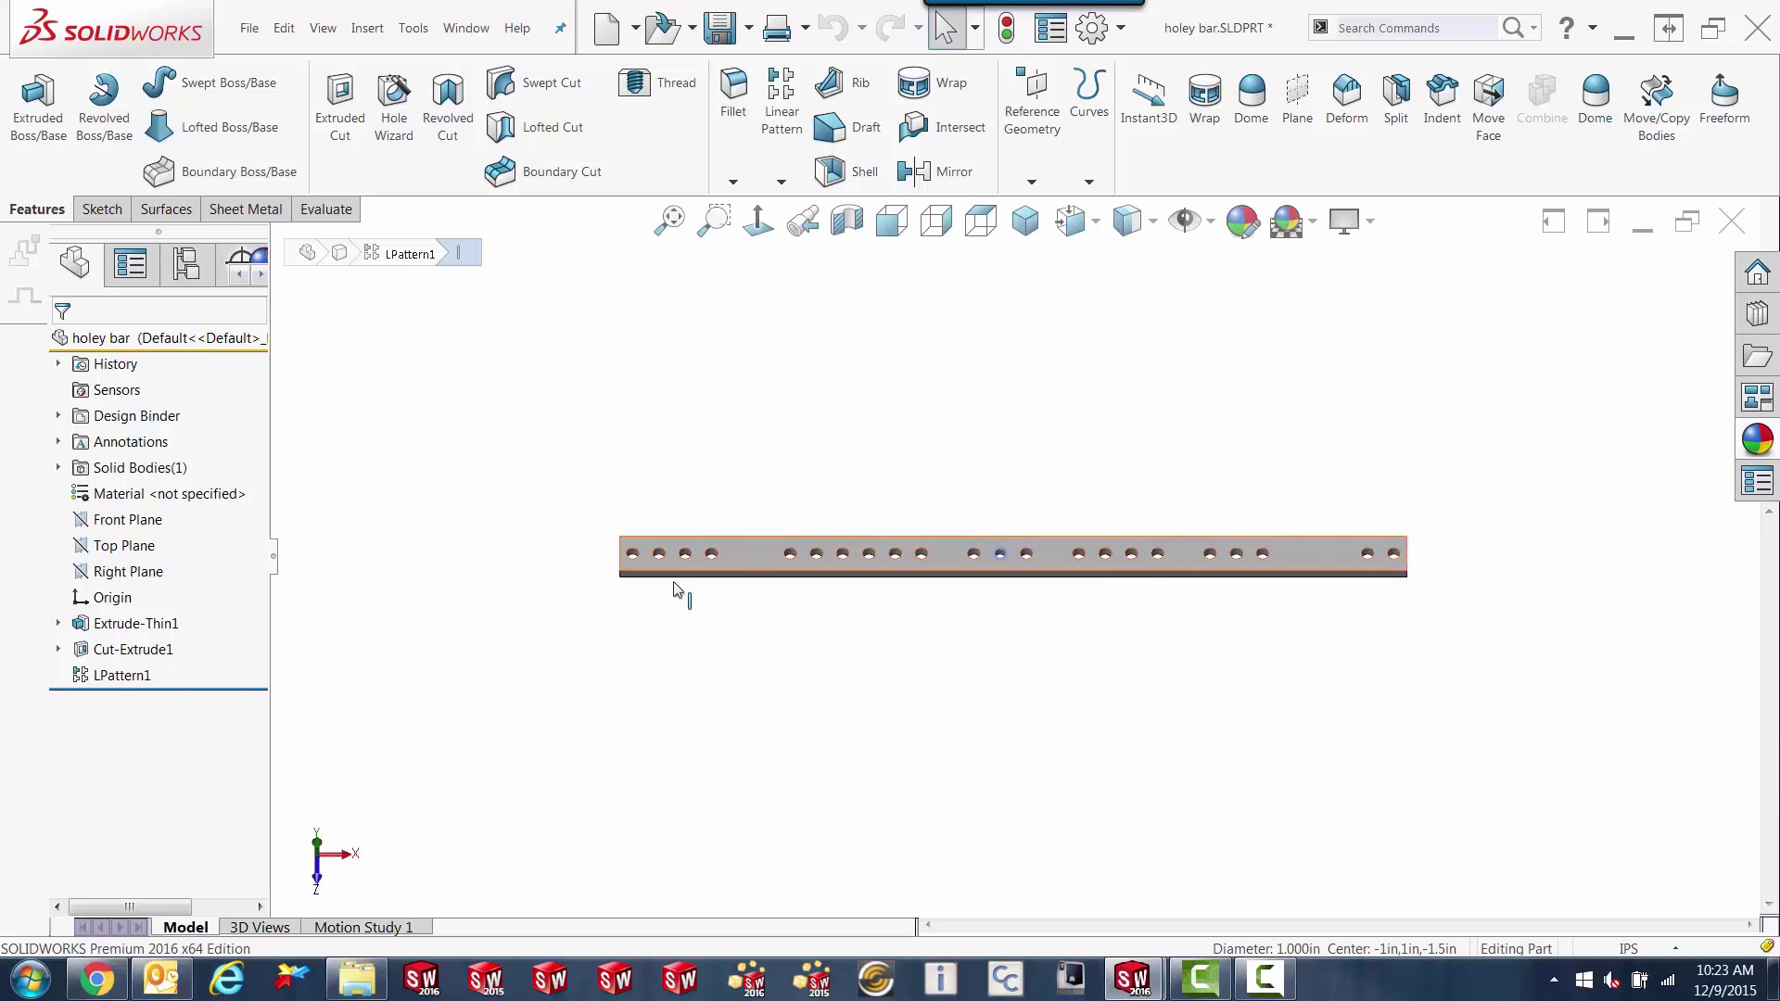
pyautogui.scroll(-3, 665, 590)
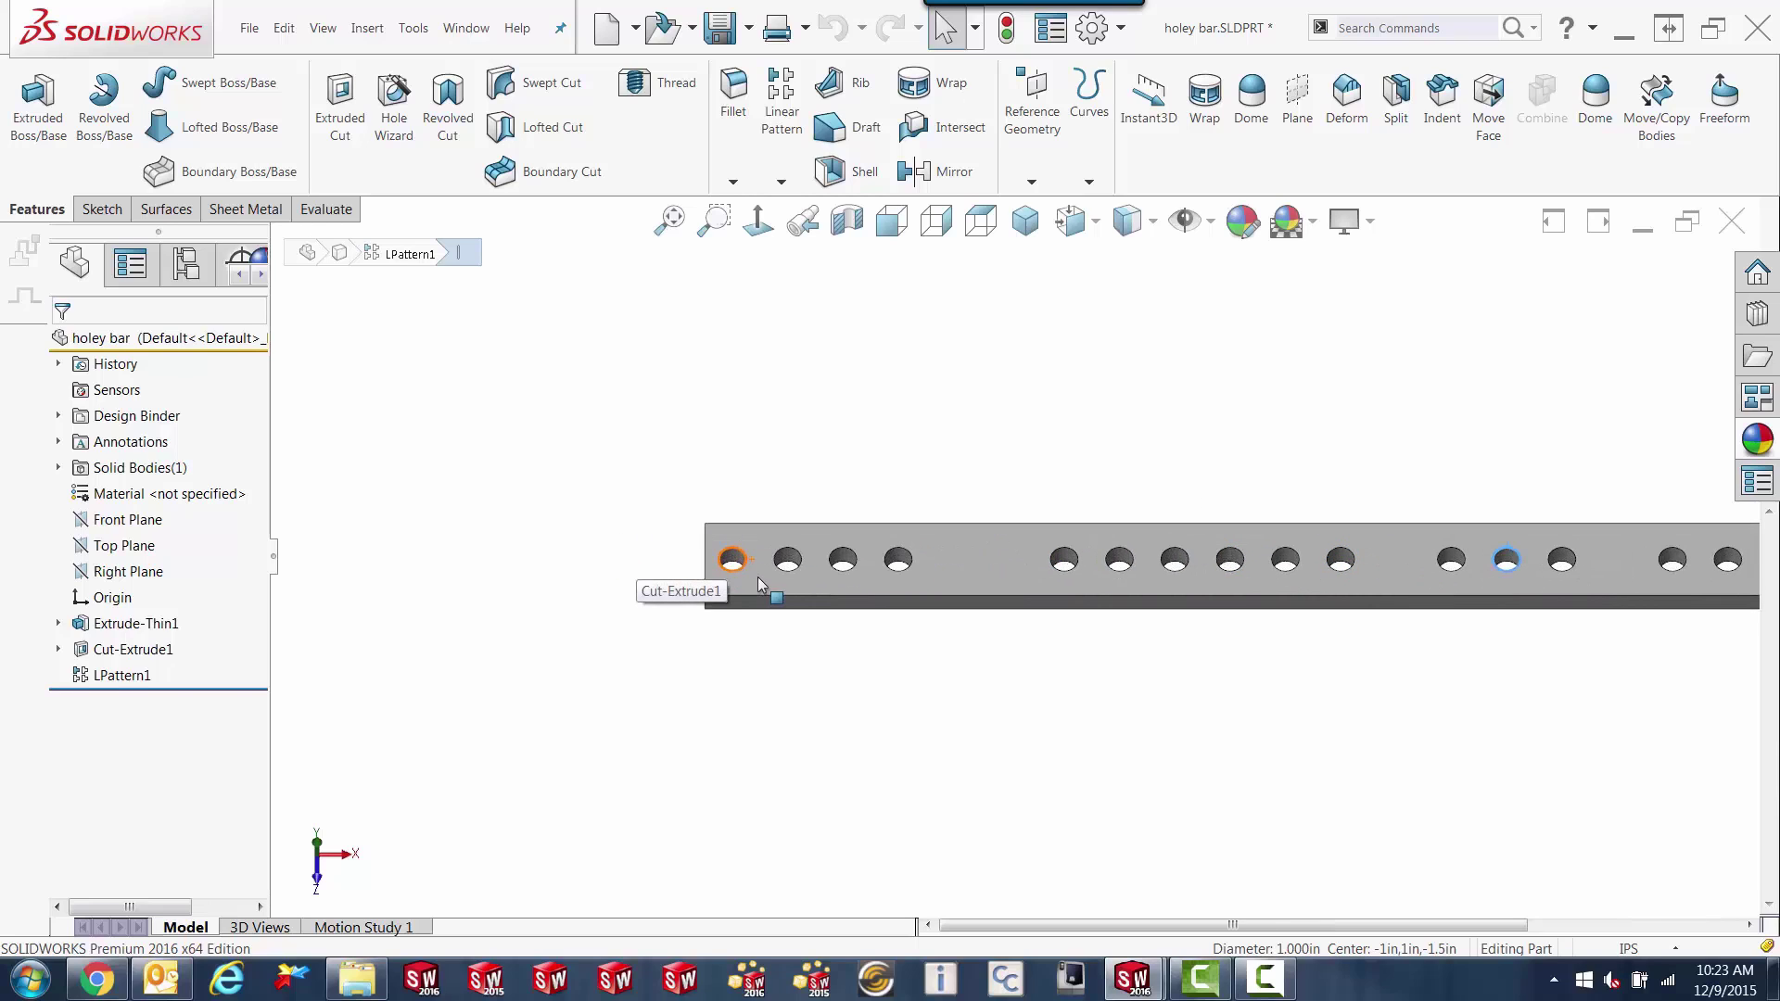
# Step: Turn on View > Modify > Zoom About Screen Center
pyautogui.click(322, 35)
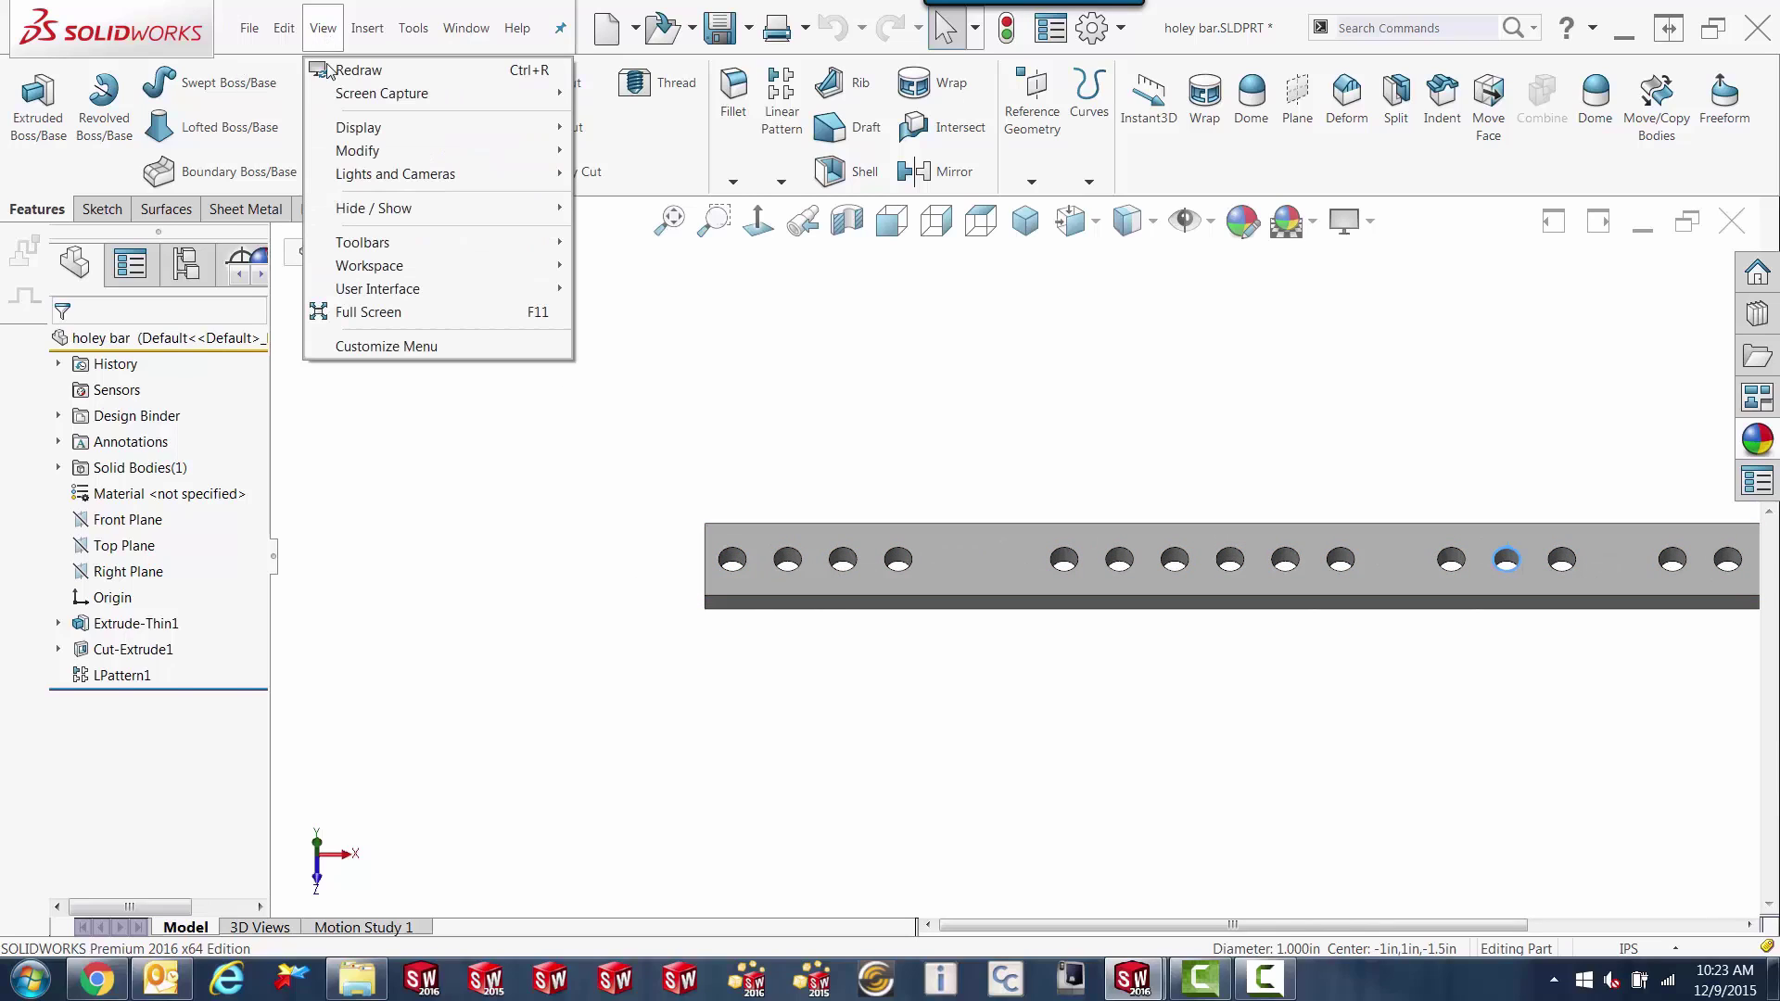
pyautogui.moveTo(357, 151)
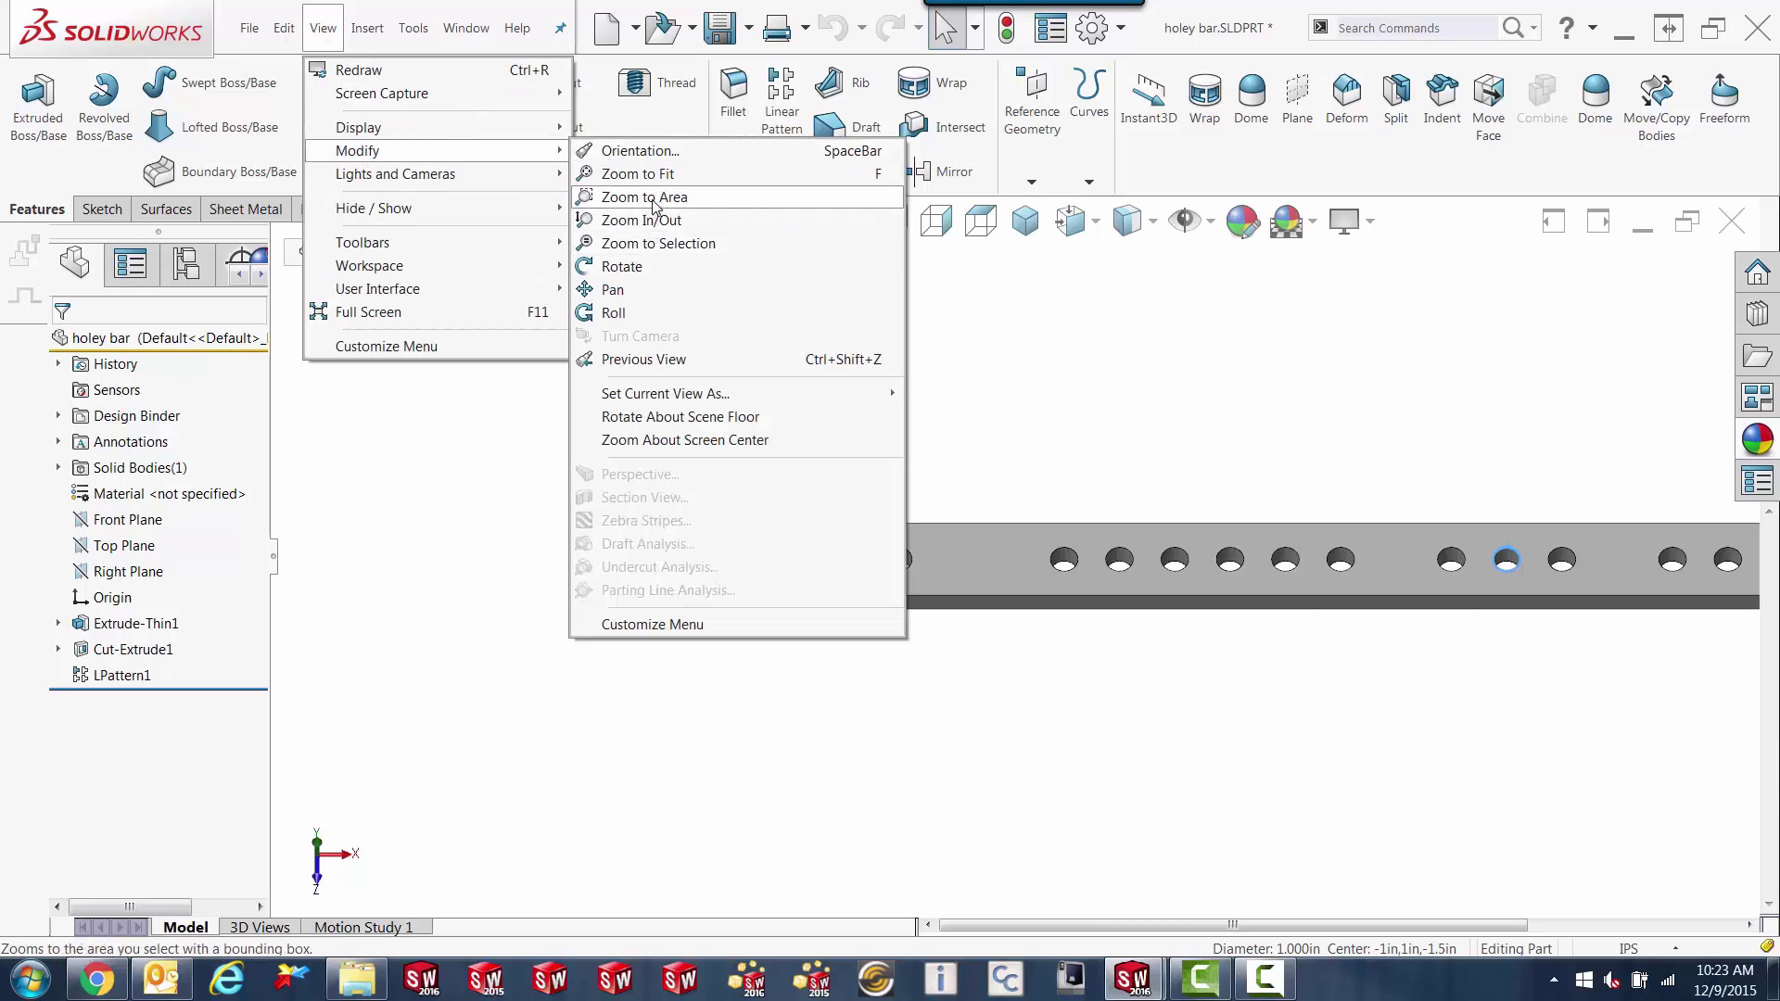
pyautogui.click(671, 440)
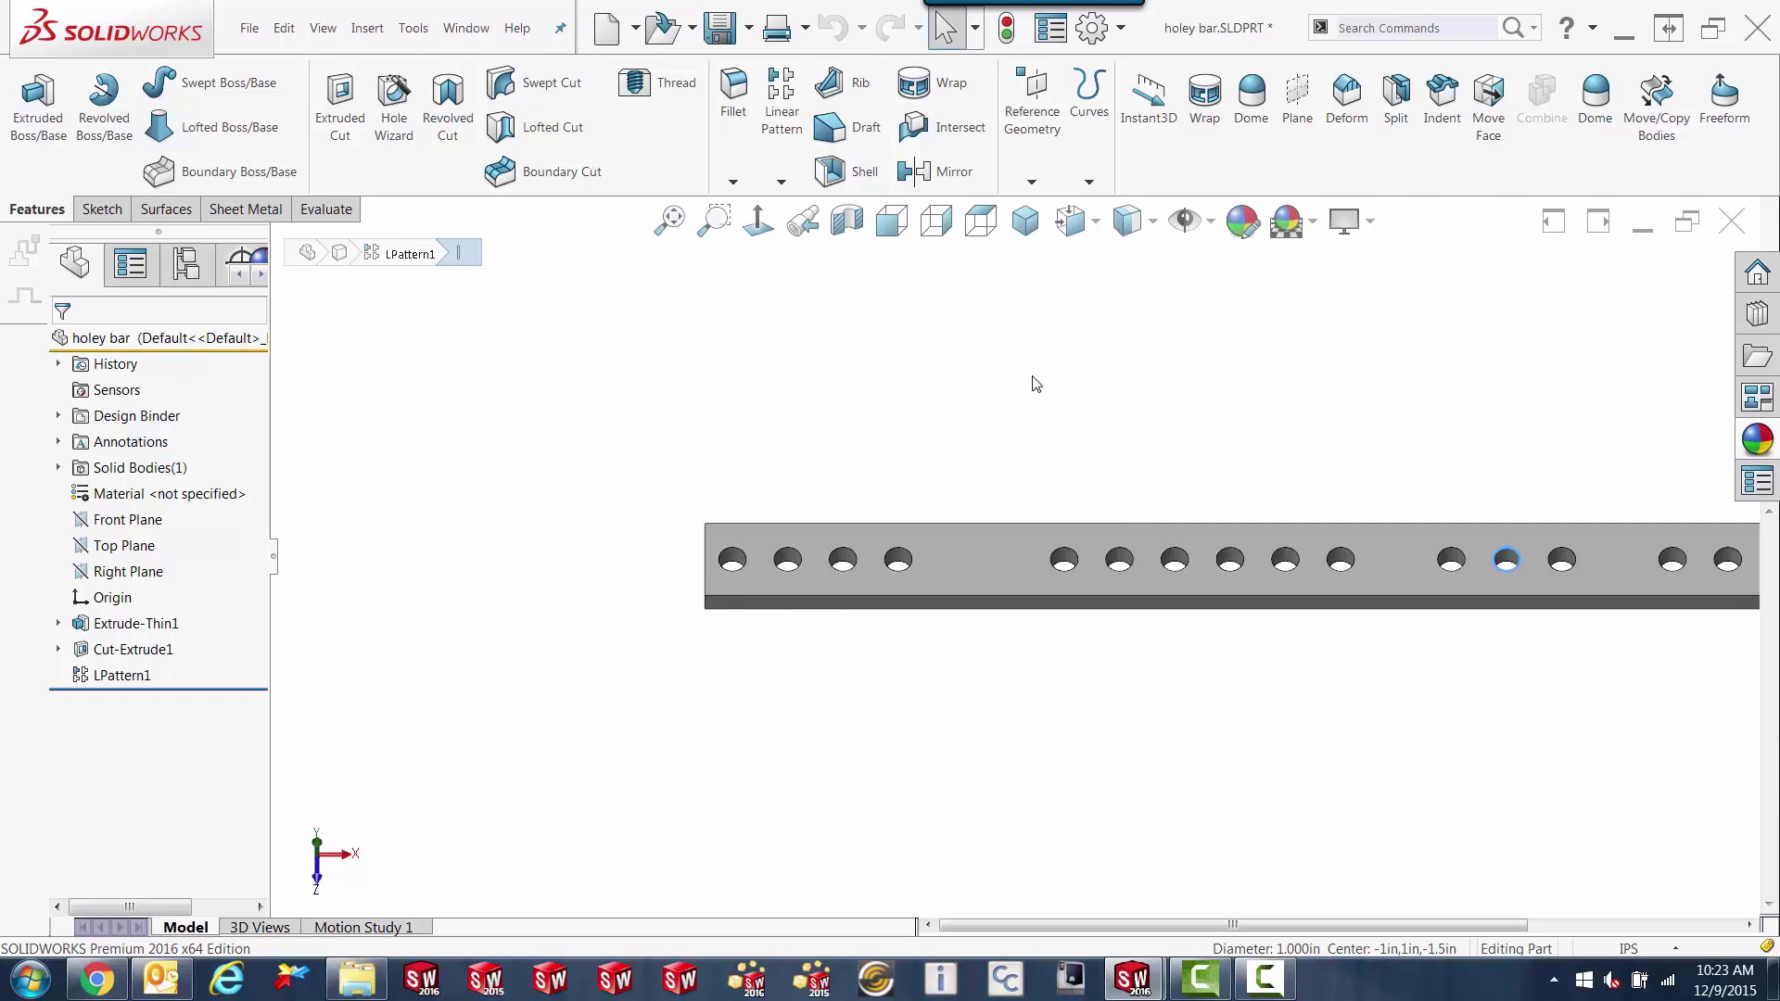
# Step: Scroll repeatedly to zoom the holey bar in and out about the screen centre
pyautogui.scroll(2, 478, 455)
pyautogui.scroll(-6, 475, 450)
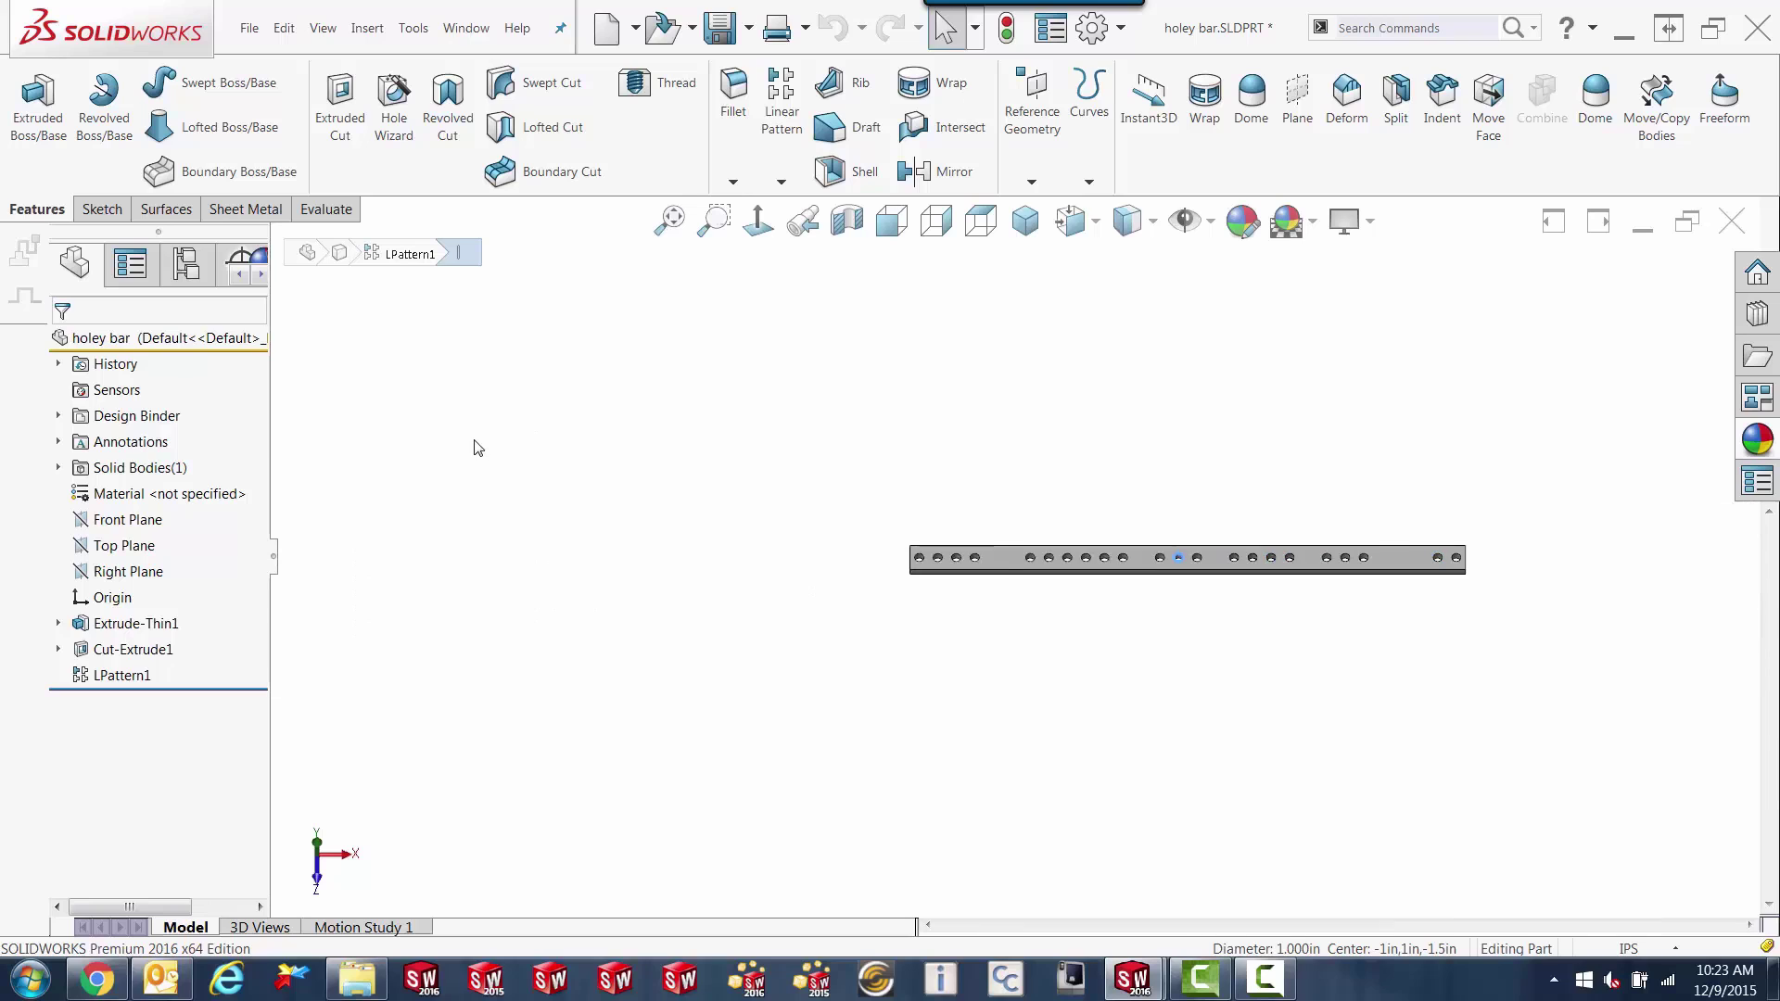
pyautogui.scroll(2, 477, 445)
pyautogui.scroll(-5, 478, 443)
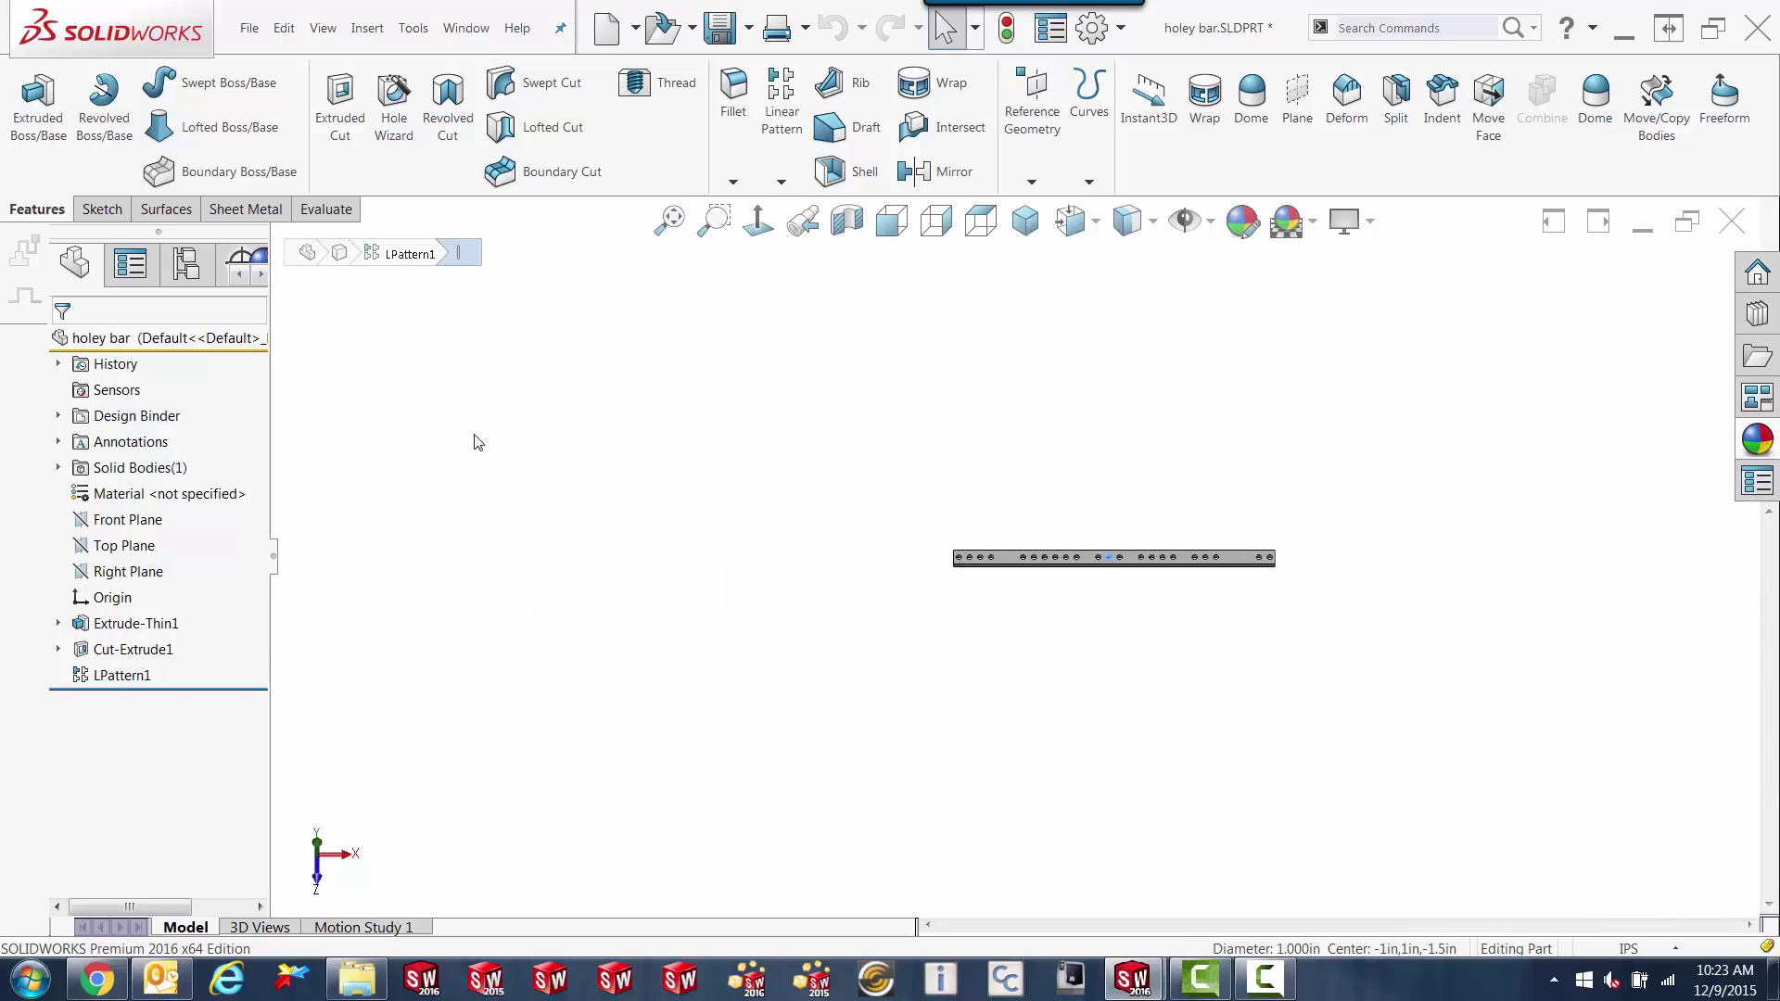
pyautogui.scroll(2, 475, 437)
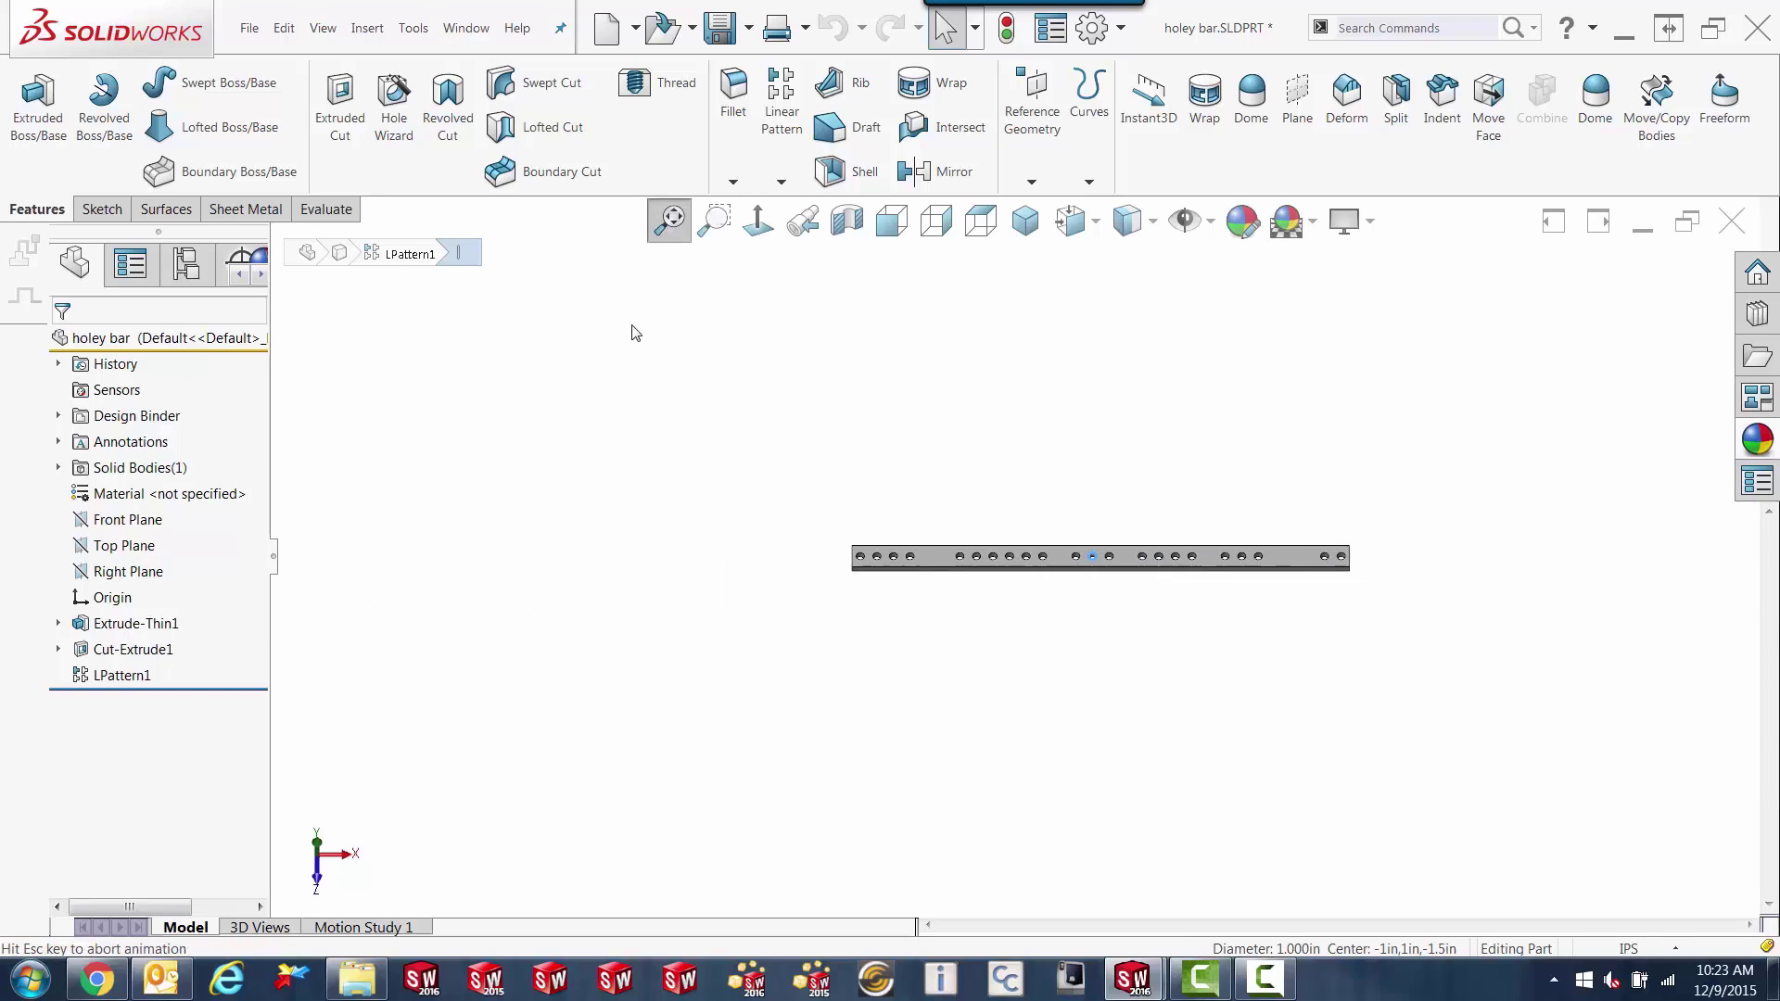
pyautogui.scroll(2, 593, 443)
pyautogui.scroll(-1, 909, 746)
pyautogui.scroll(3, 906, 742)
pyautogui.scroll(-1, 906, 743)
pyautogui.scroll(-2, 481, 696)
pyautogui.scroll(1, 480, 695)
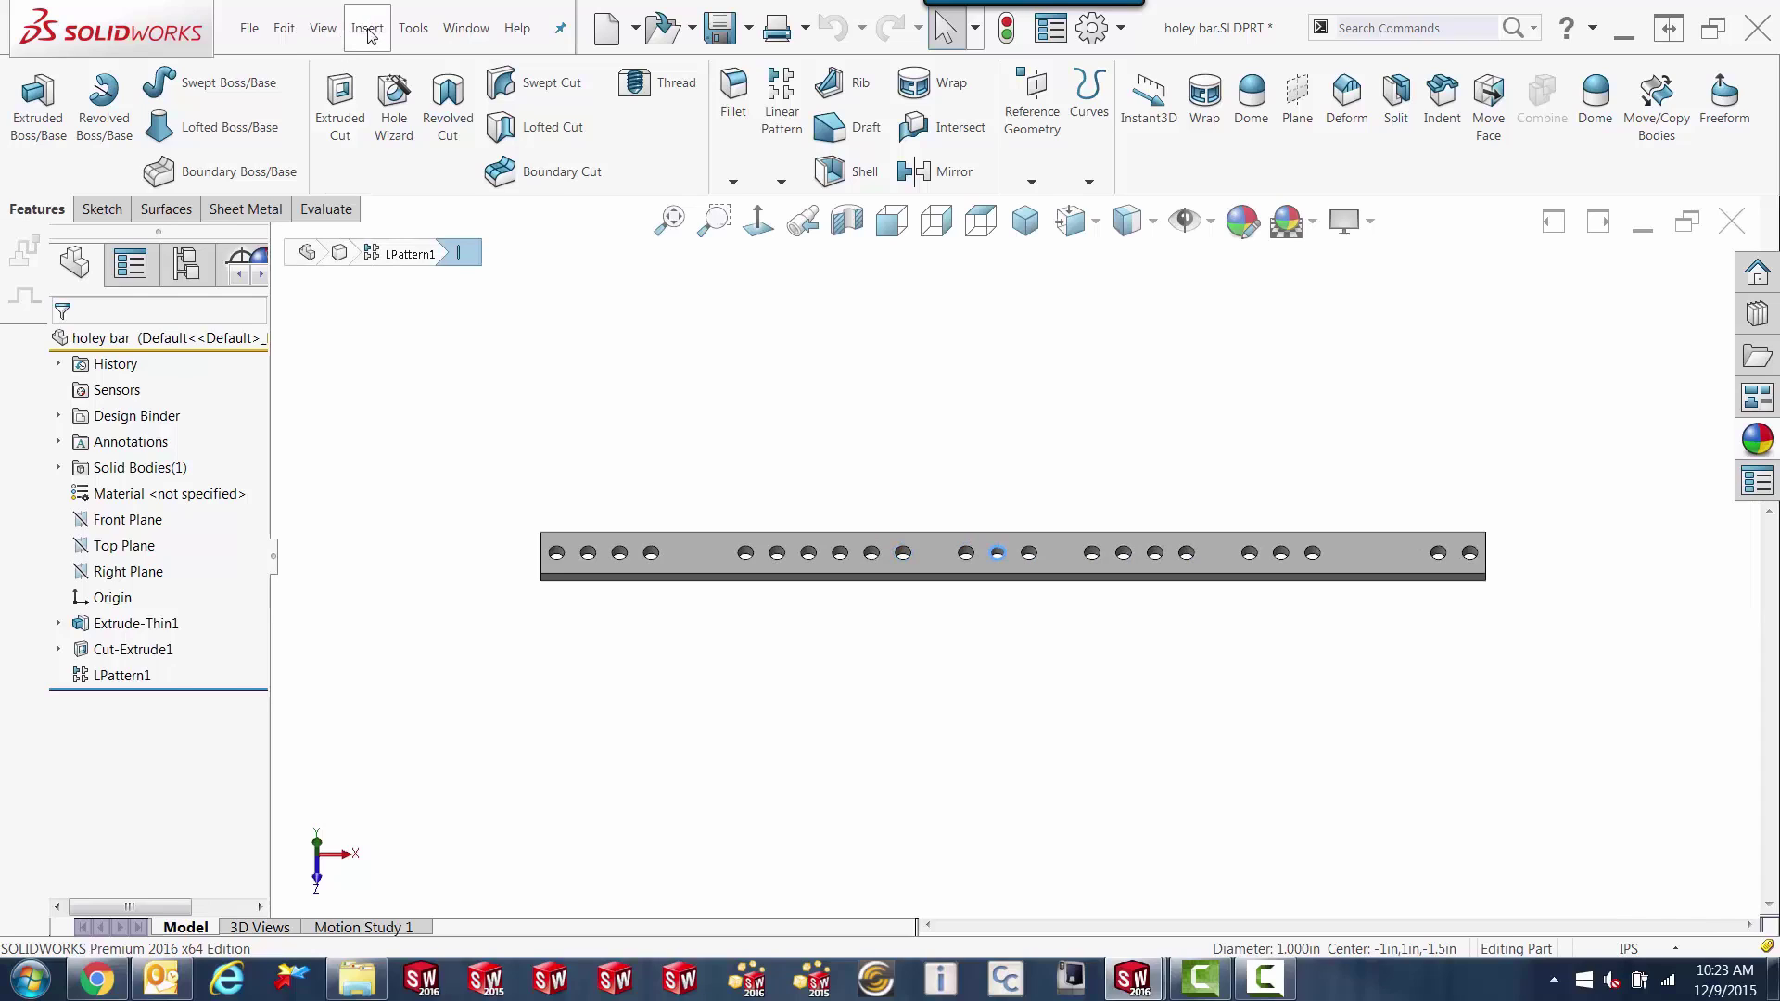
# Step: Turn off Zoom About Screen Center and turn on Rotate About Scene Floor
pyautogui.click(325, 29)
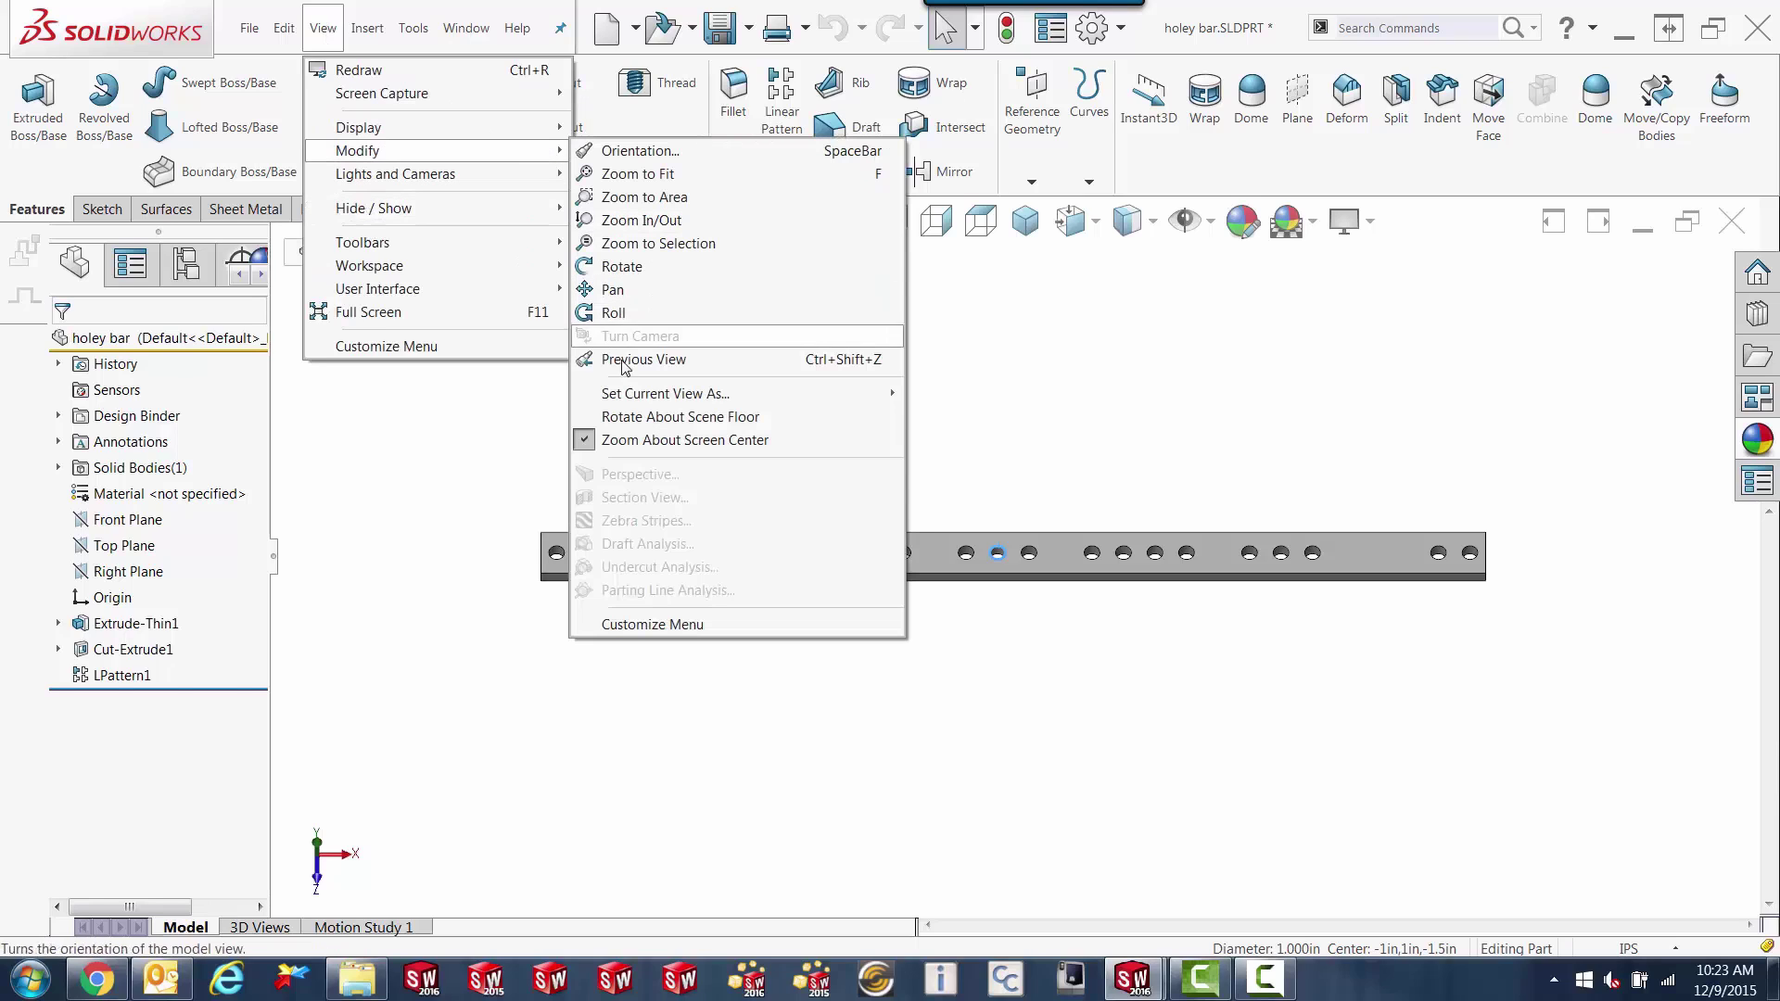
pyautogui.click(585, 441)
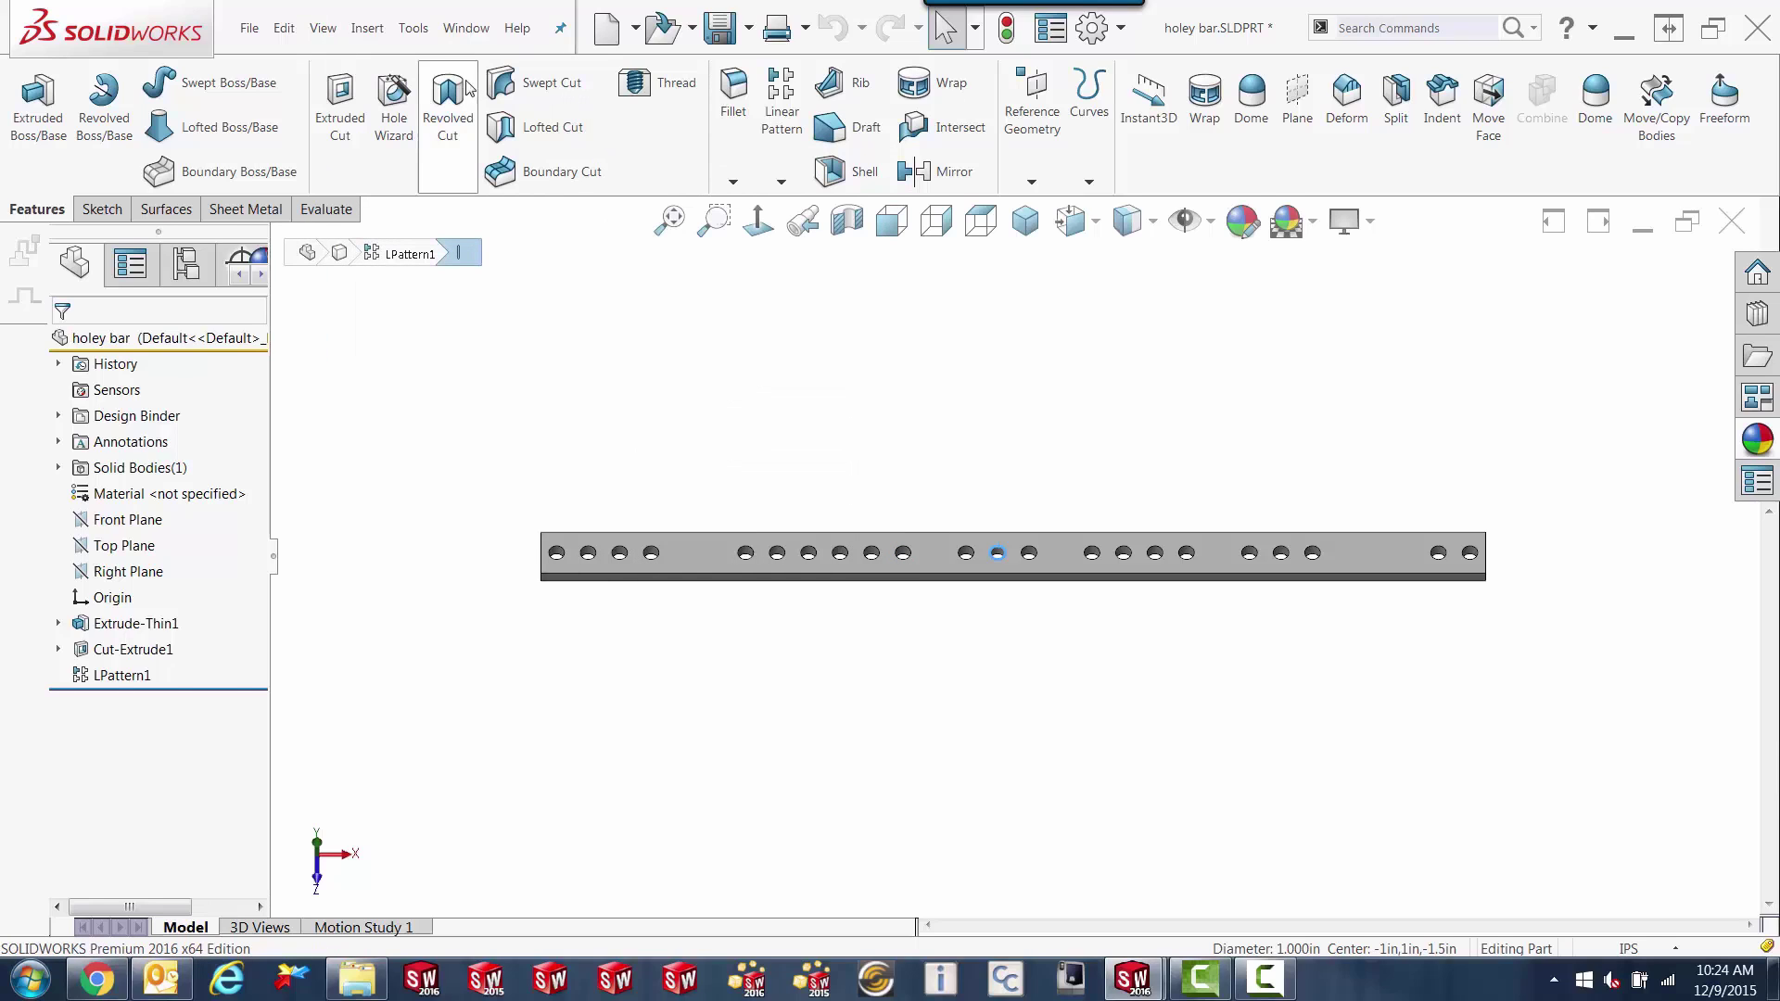
pyautogui.click(327, 30)
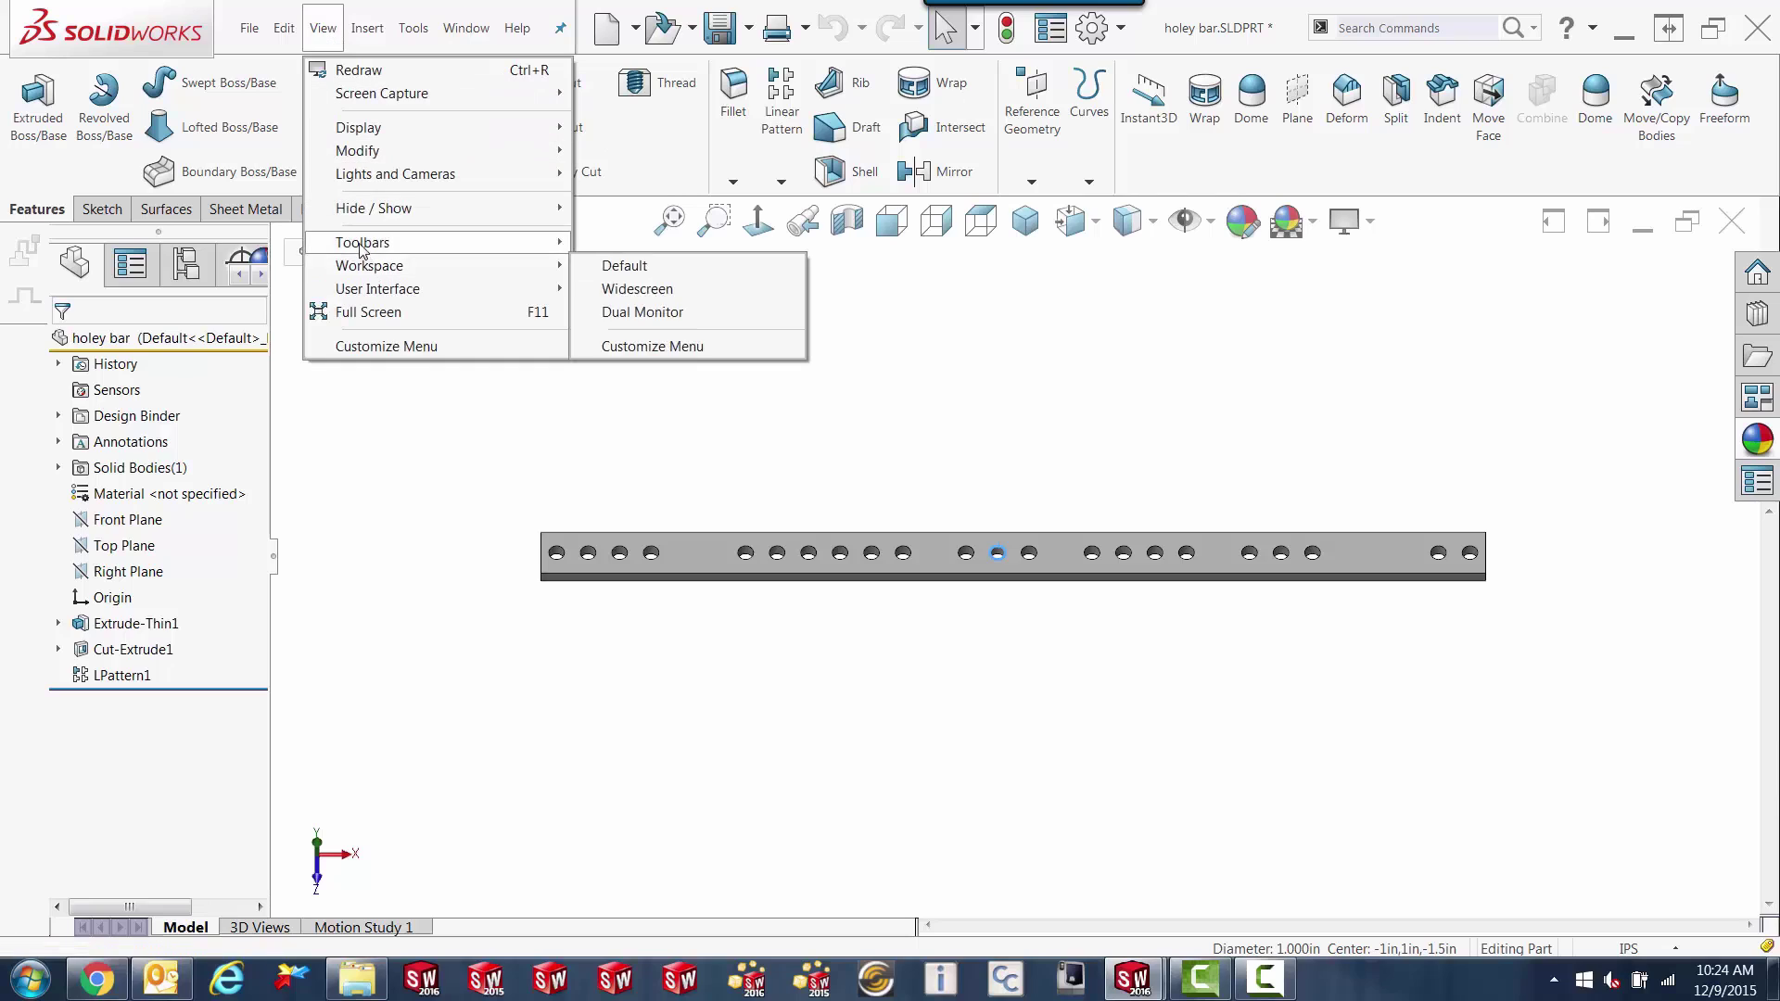
pyautogui.moveTo(377, 153)
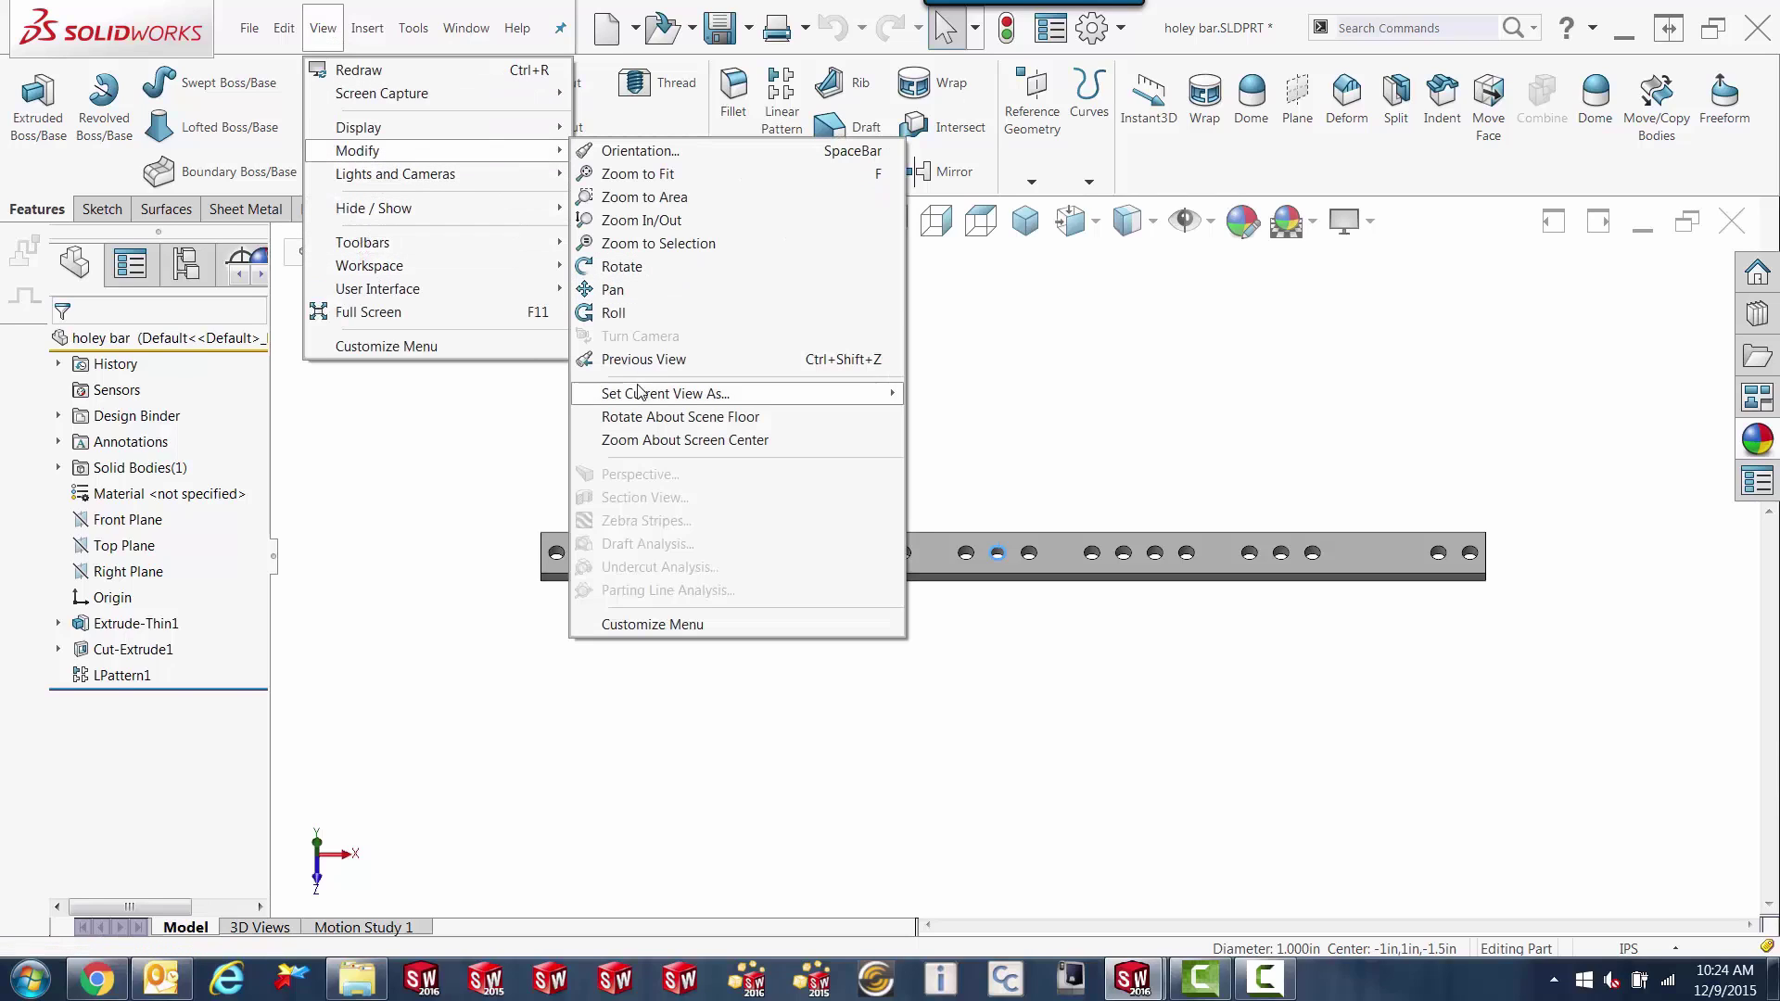
pyautogui.click(665, 419)
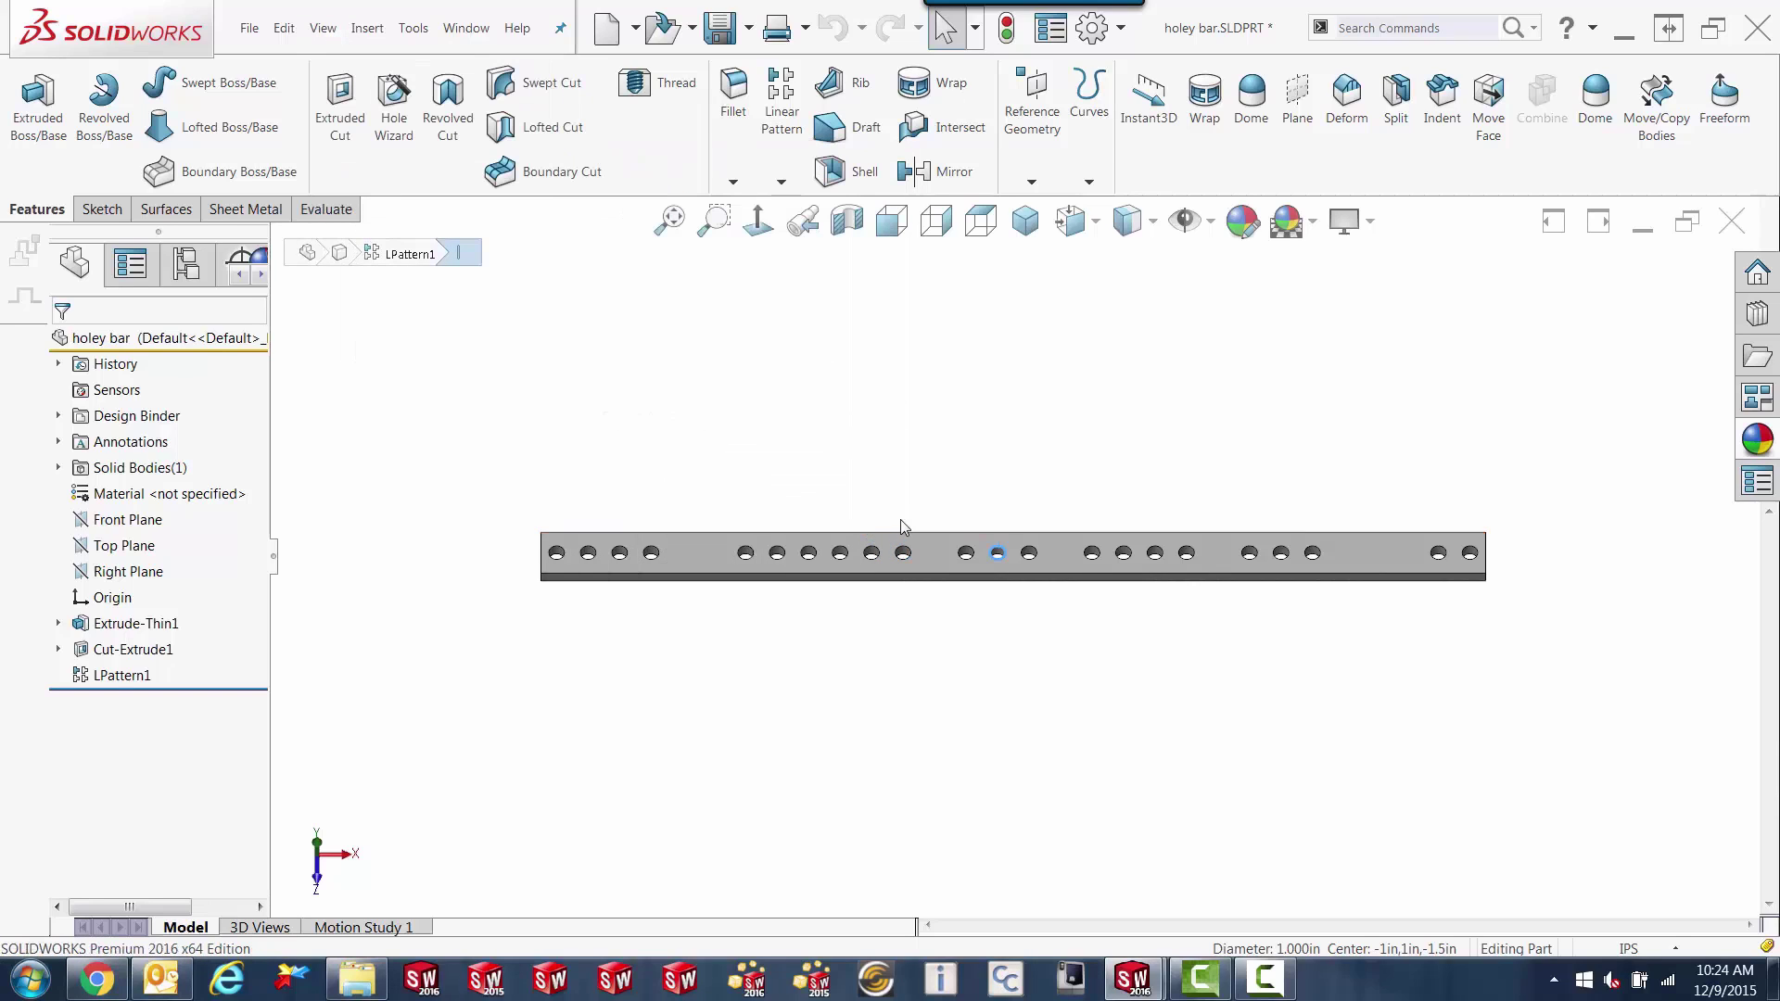
# Step: Spin the bar about the floor's vertical axis, then uncheck Rotate About Scene Floor
pyautogui.moveTo(935, 504); pyautogui.dragTo(713, 362)
pyautogui.press('Escape')
pyautogui.click(324, 29)
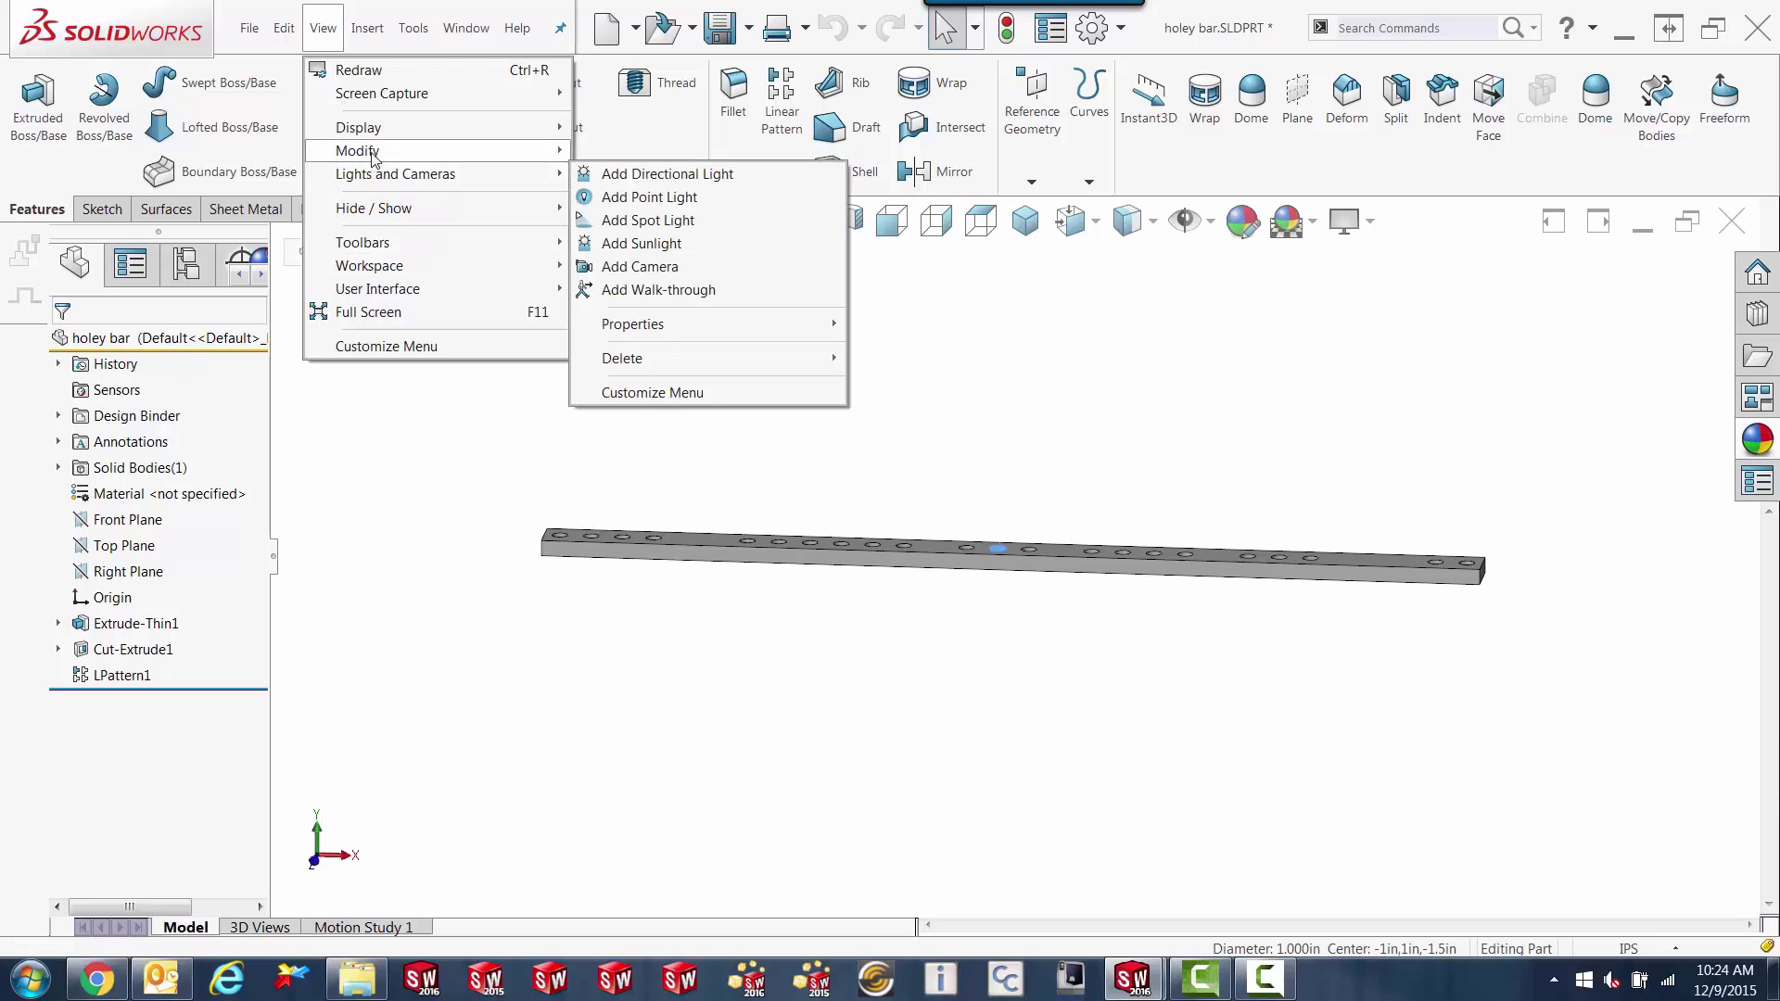
pyautogui.moveTo(371, 152)
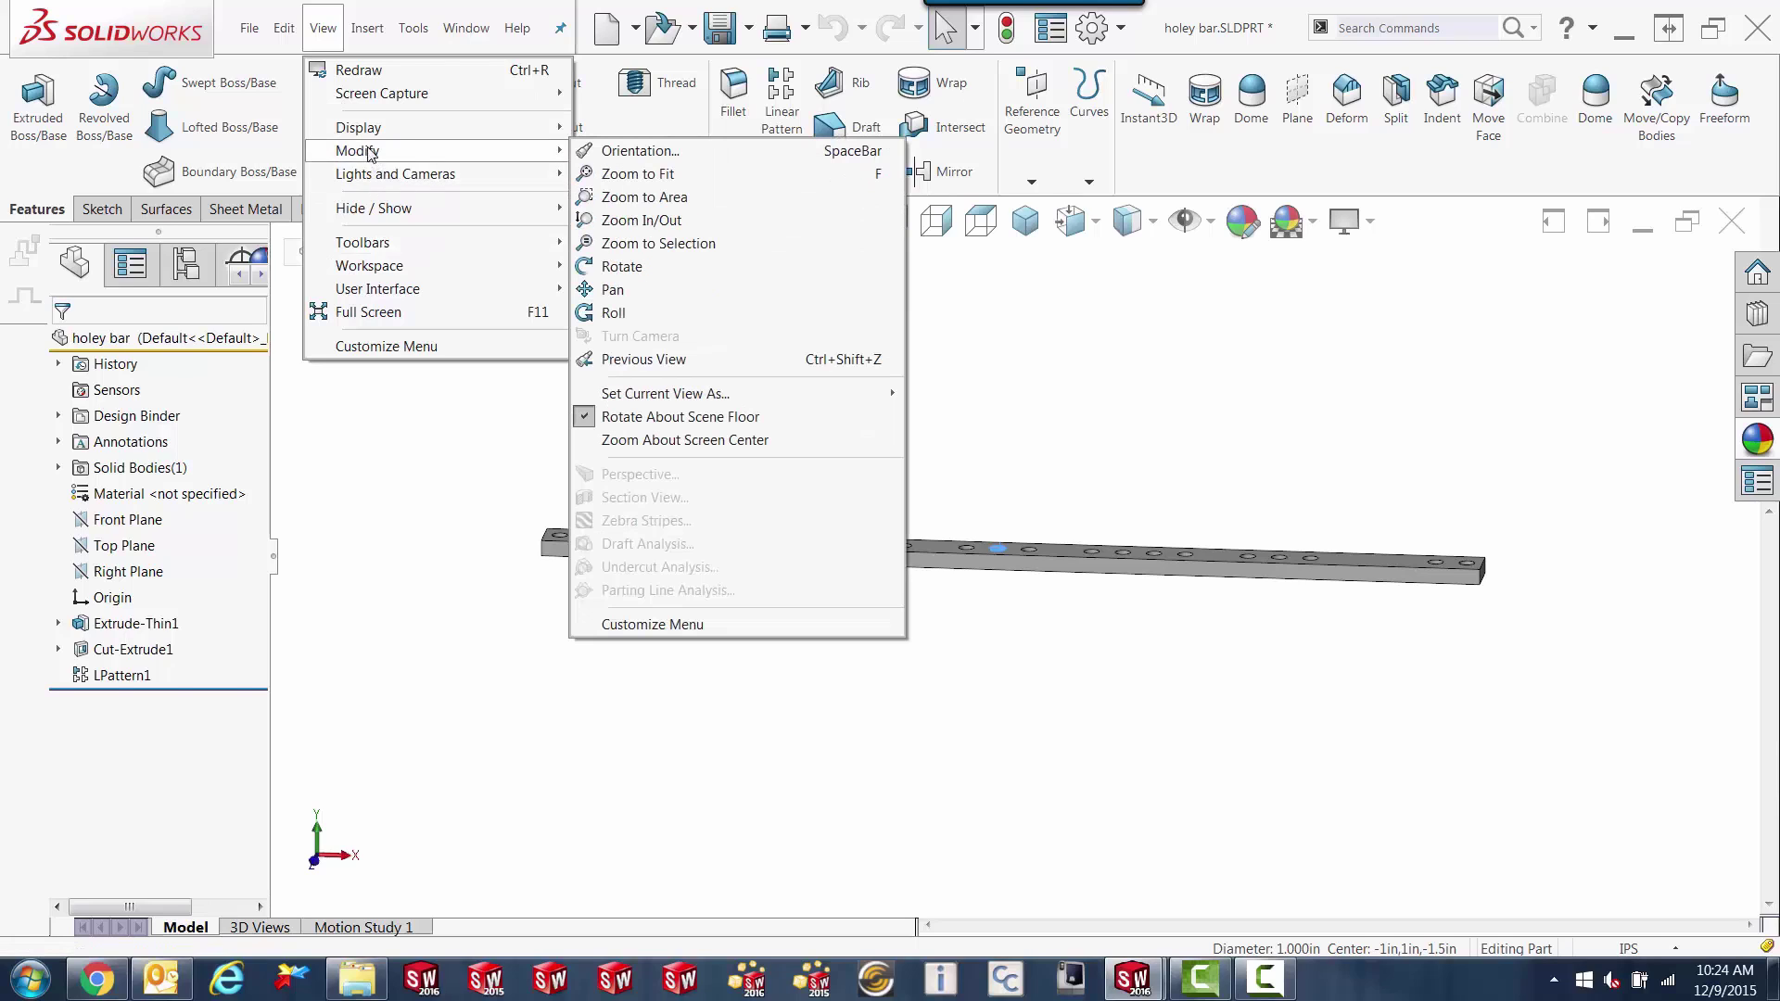
pyautogui.click(591, 417)
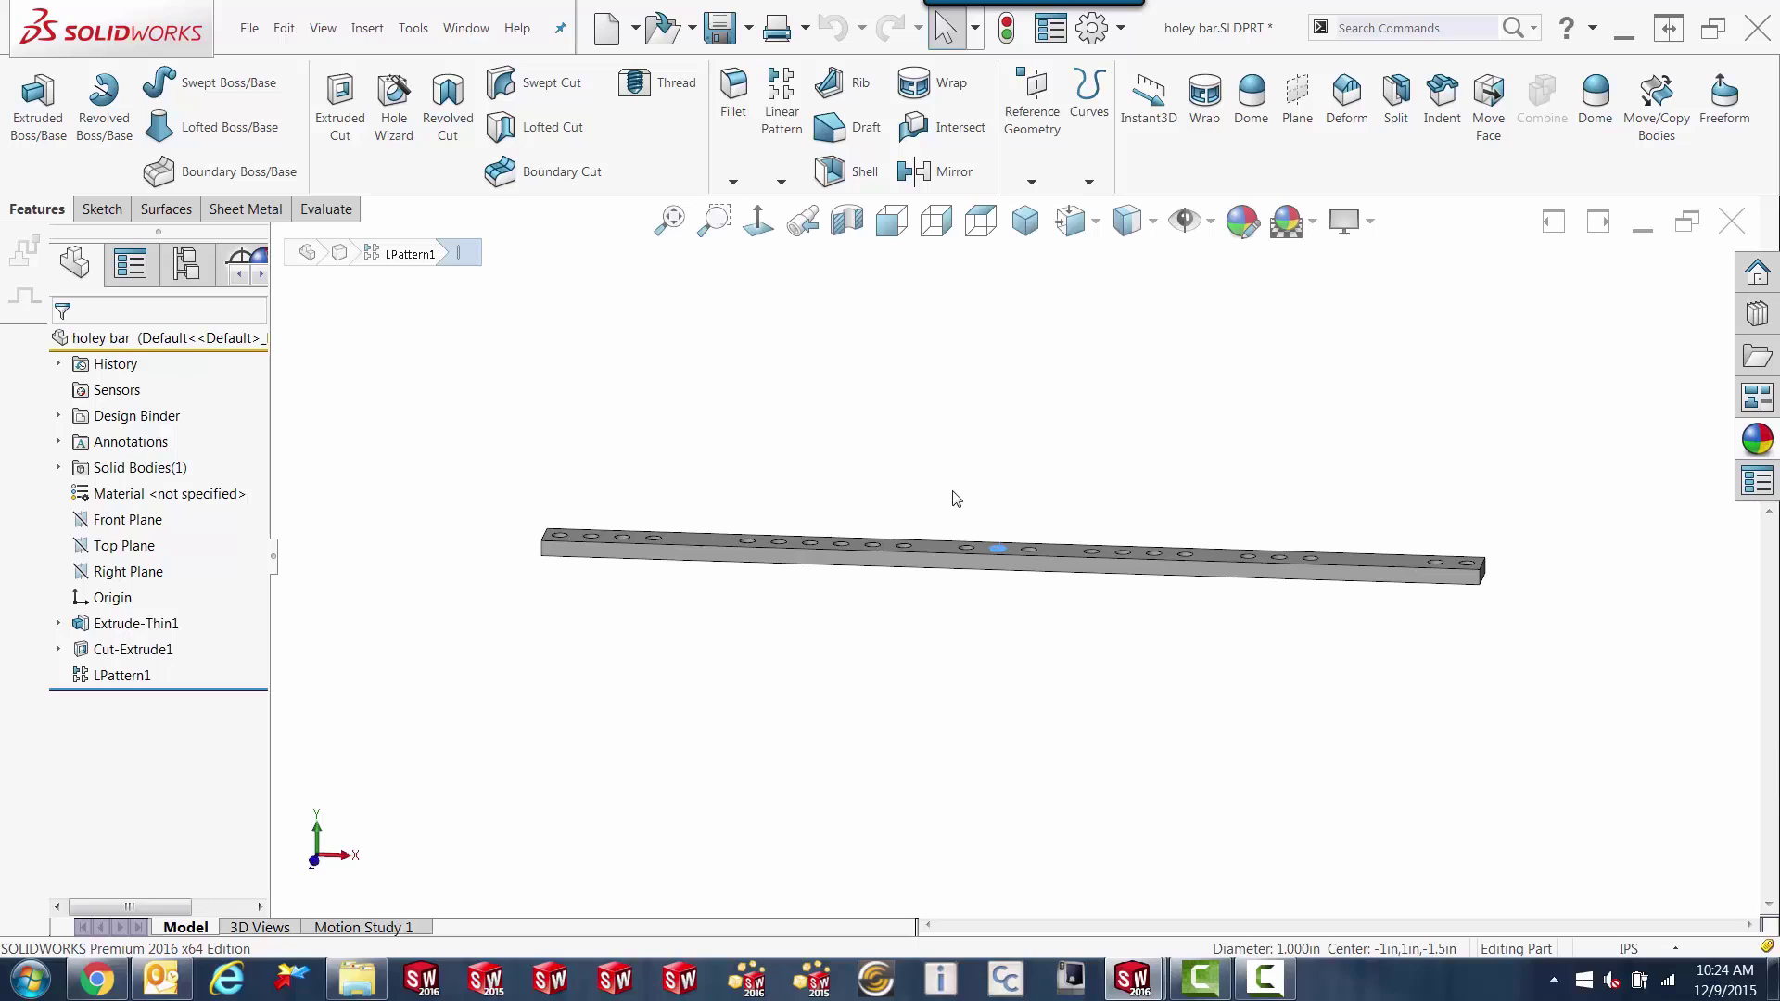
# Step: Restore the top view, then use View > Modify > Pan to shift the bar left and up
pyautogui.hotkey('ctrl', '5')
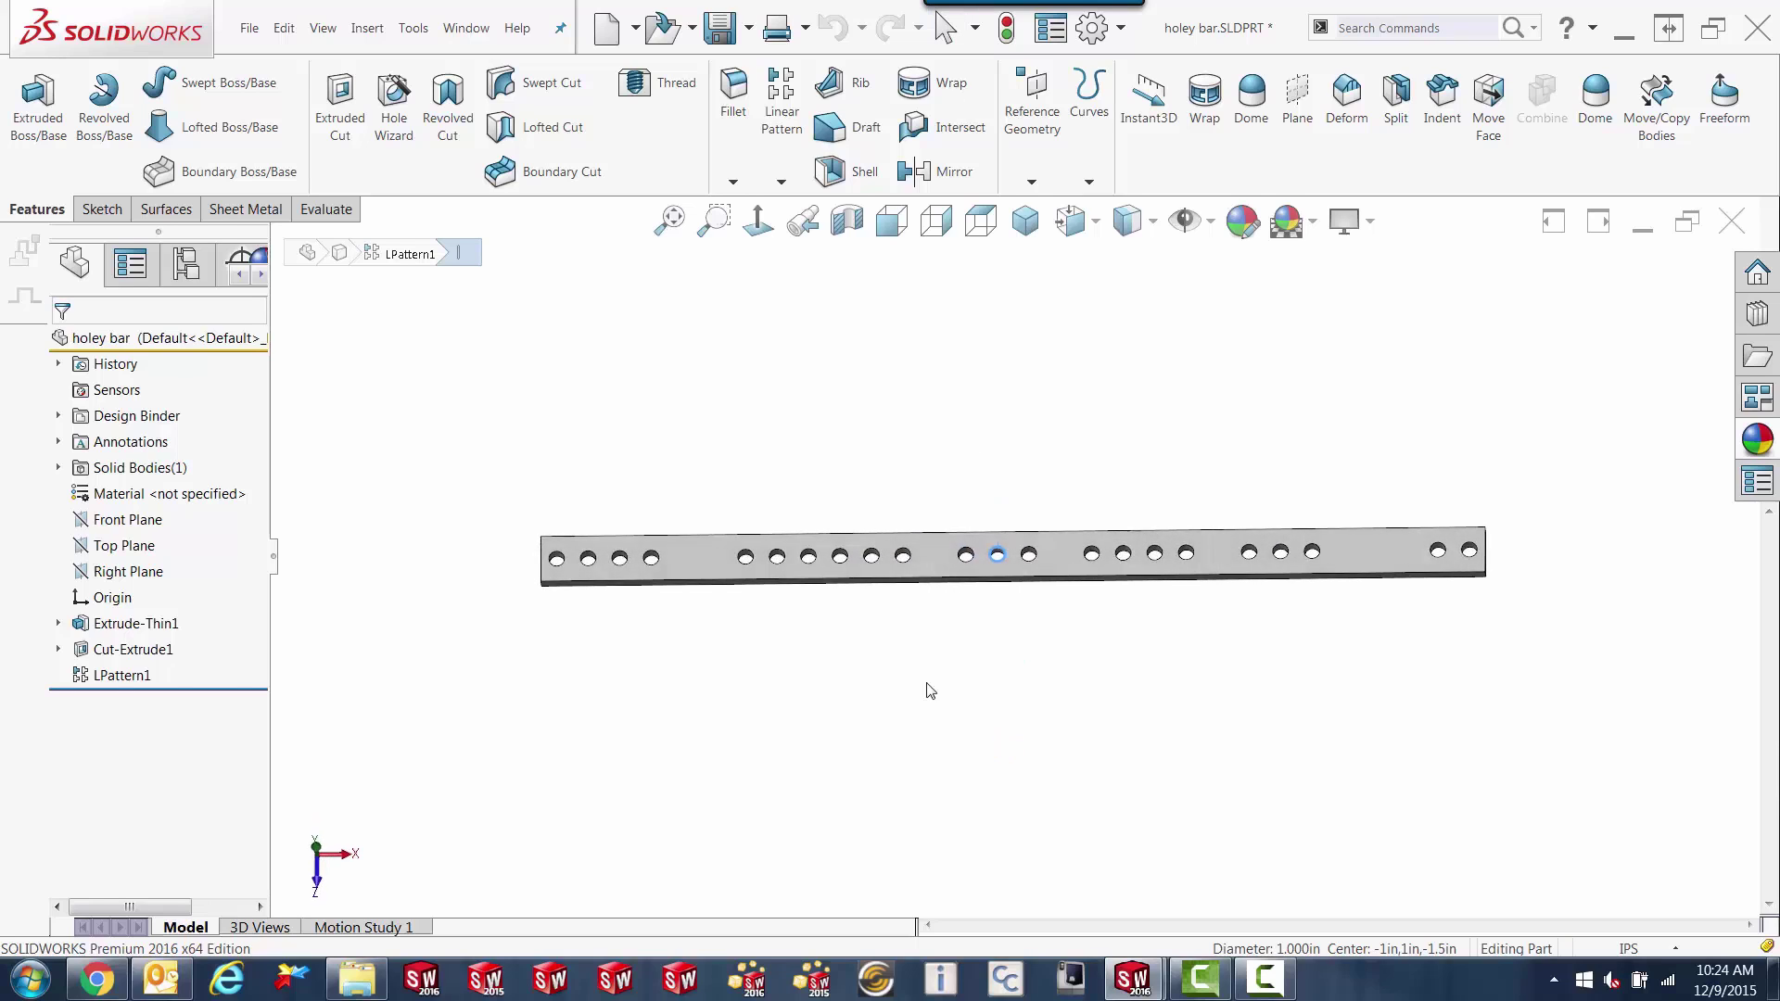
pyautogui.click(327, 29)
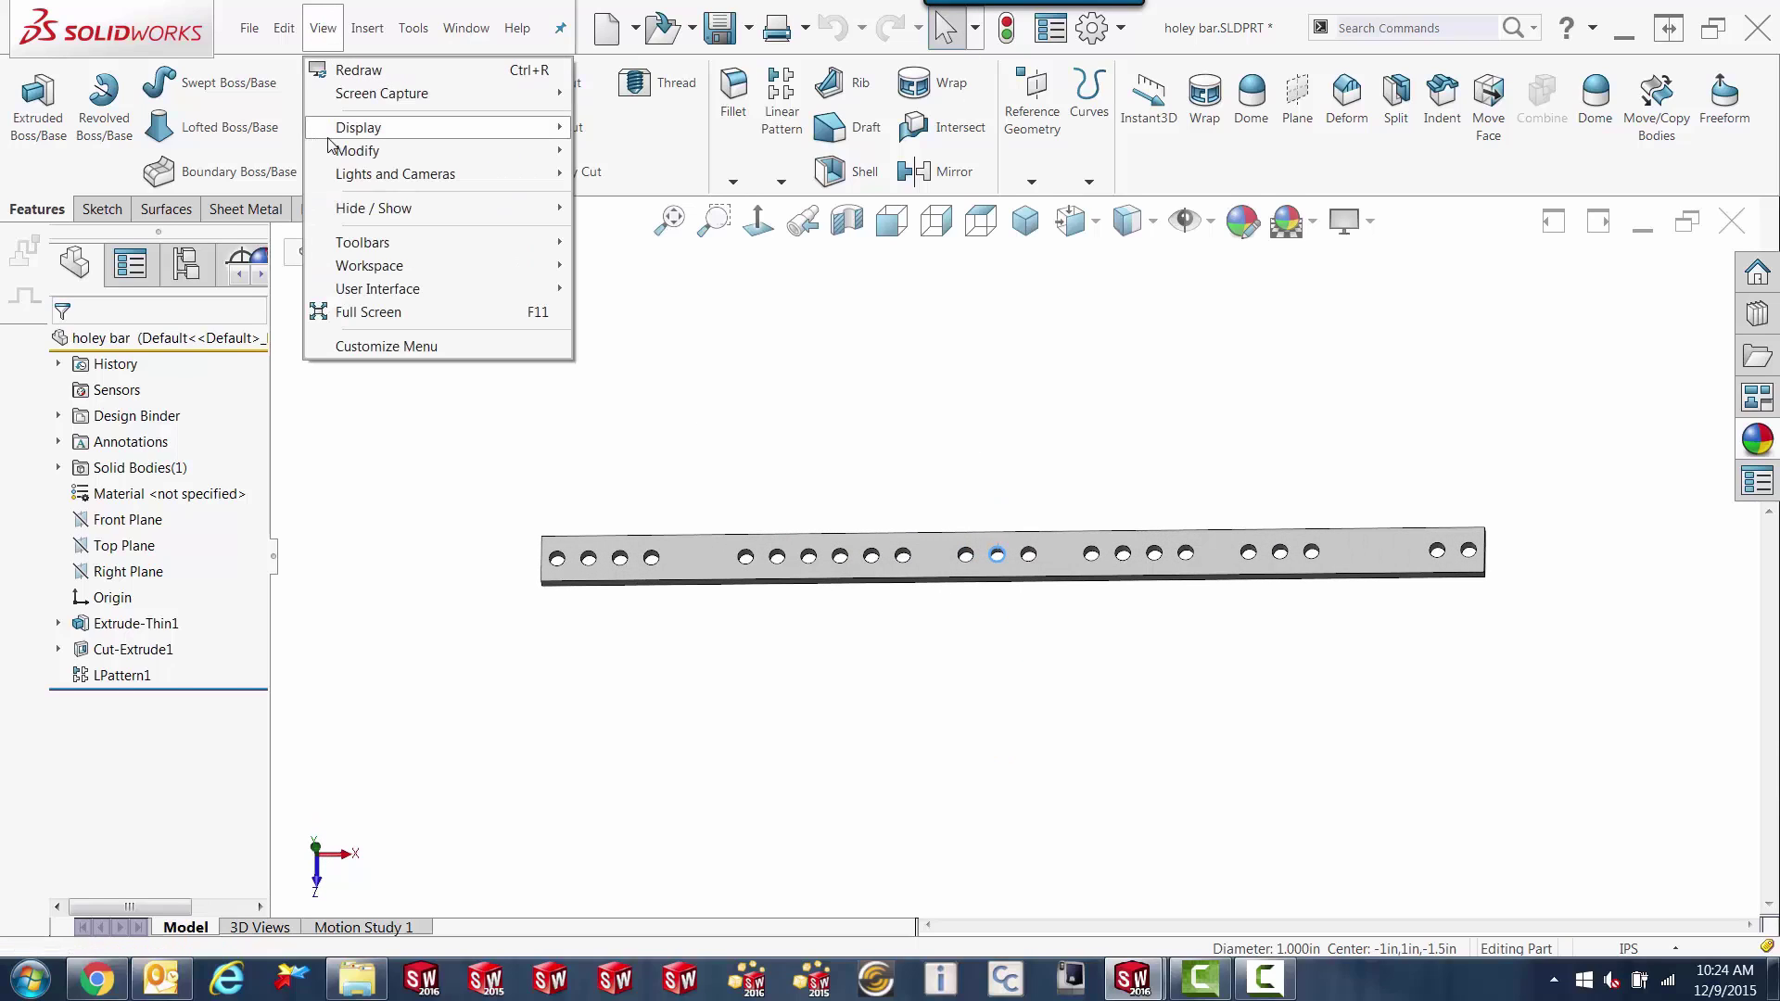
pyautogui.moveTo(361, 156)
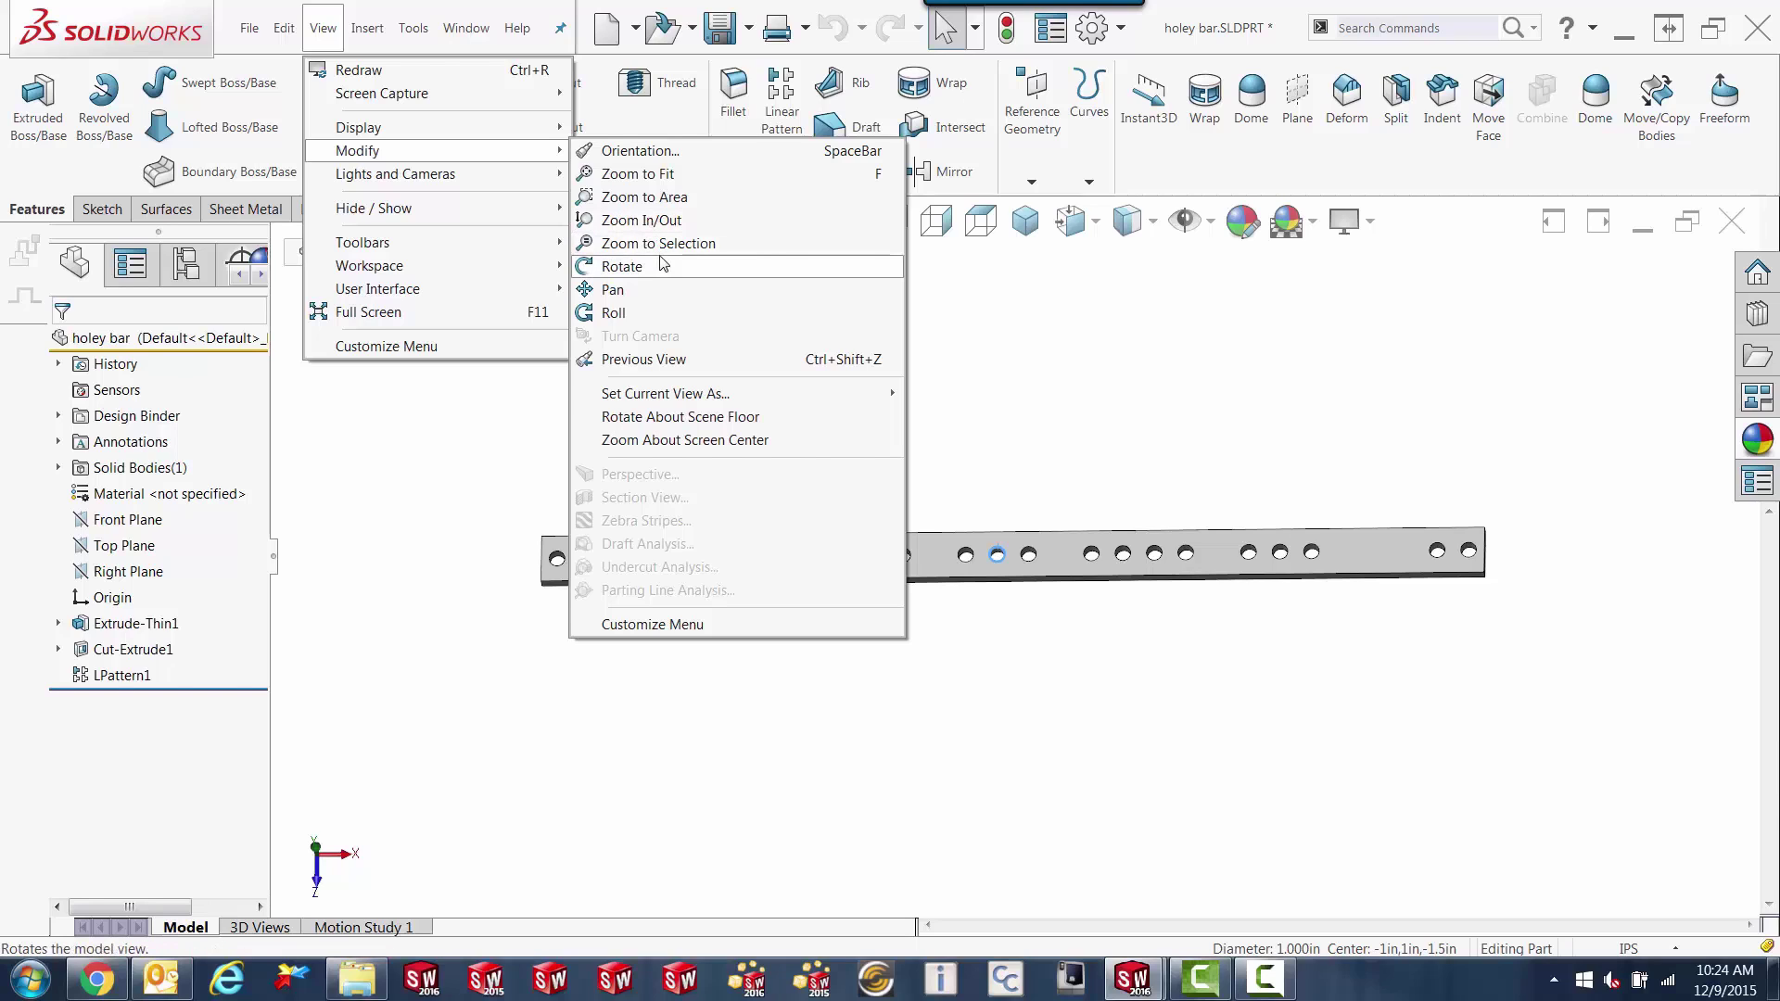
pyautogui.click(1069, 451)
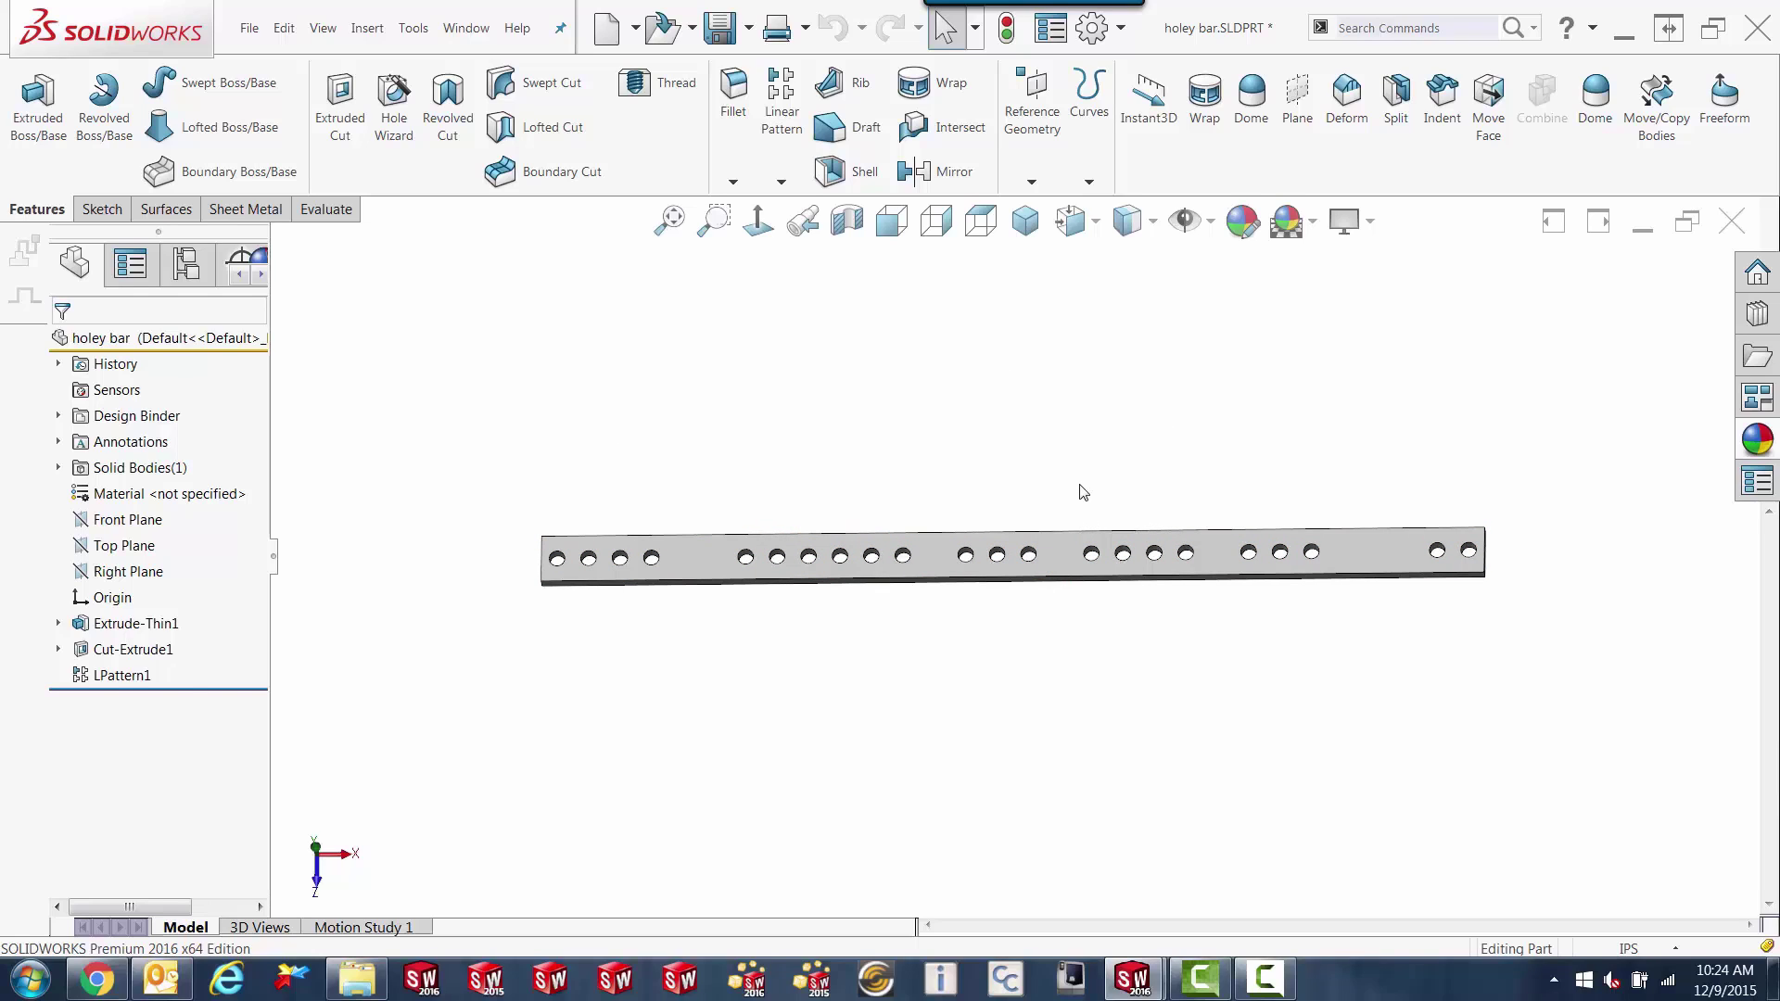
pyautogui.keyDown('ctrl'); pyautogui.moveTo(1084, 492); pyautogui.dragTo(986, 429, button='middle'); pyautogui.keyUp('ctrl')
# Step: Choose Pan from the right-drag menu and slide the bar right, left, then lower
pyautogui.moveTo(986, 429); pyautogui.dragTo(854, 378, button='right')
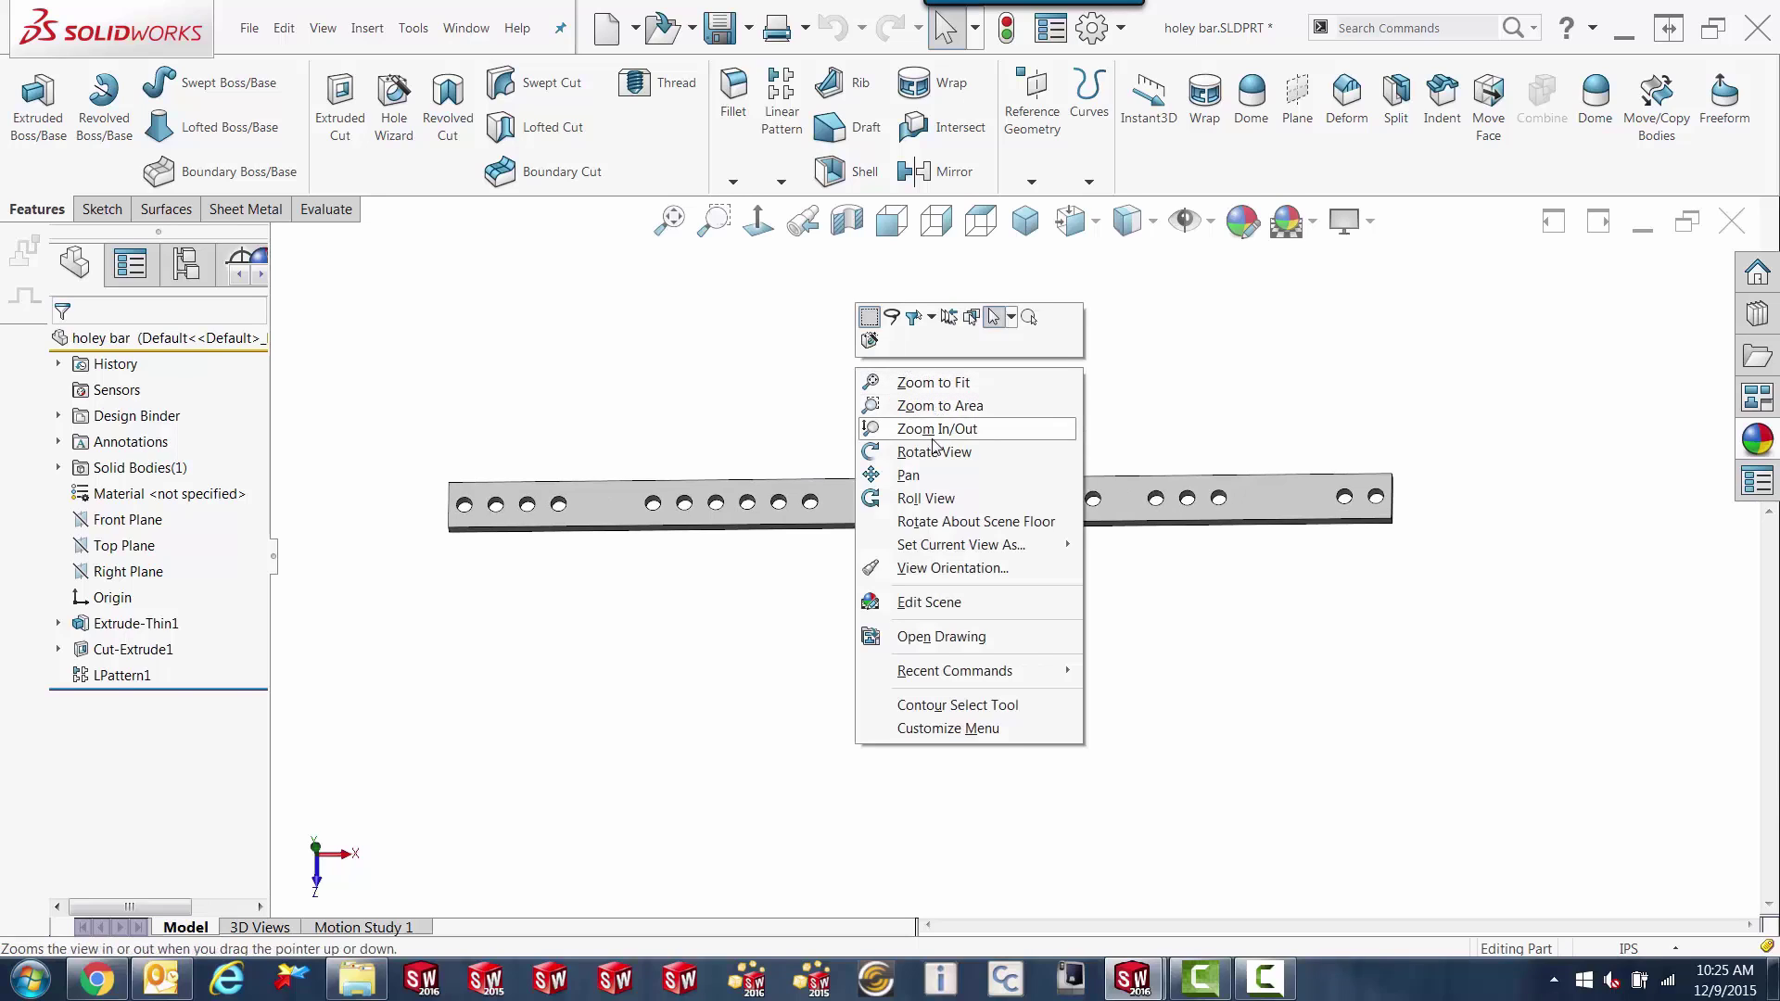
pyautogui.click(918, 474)
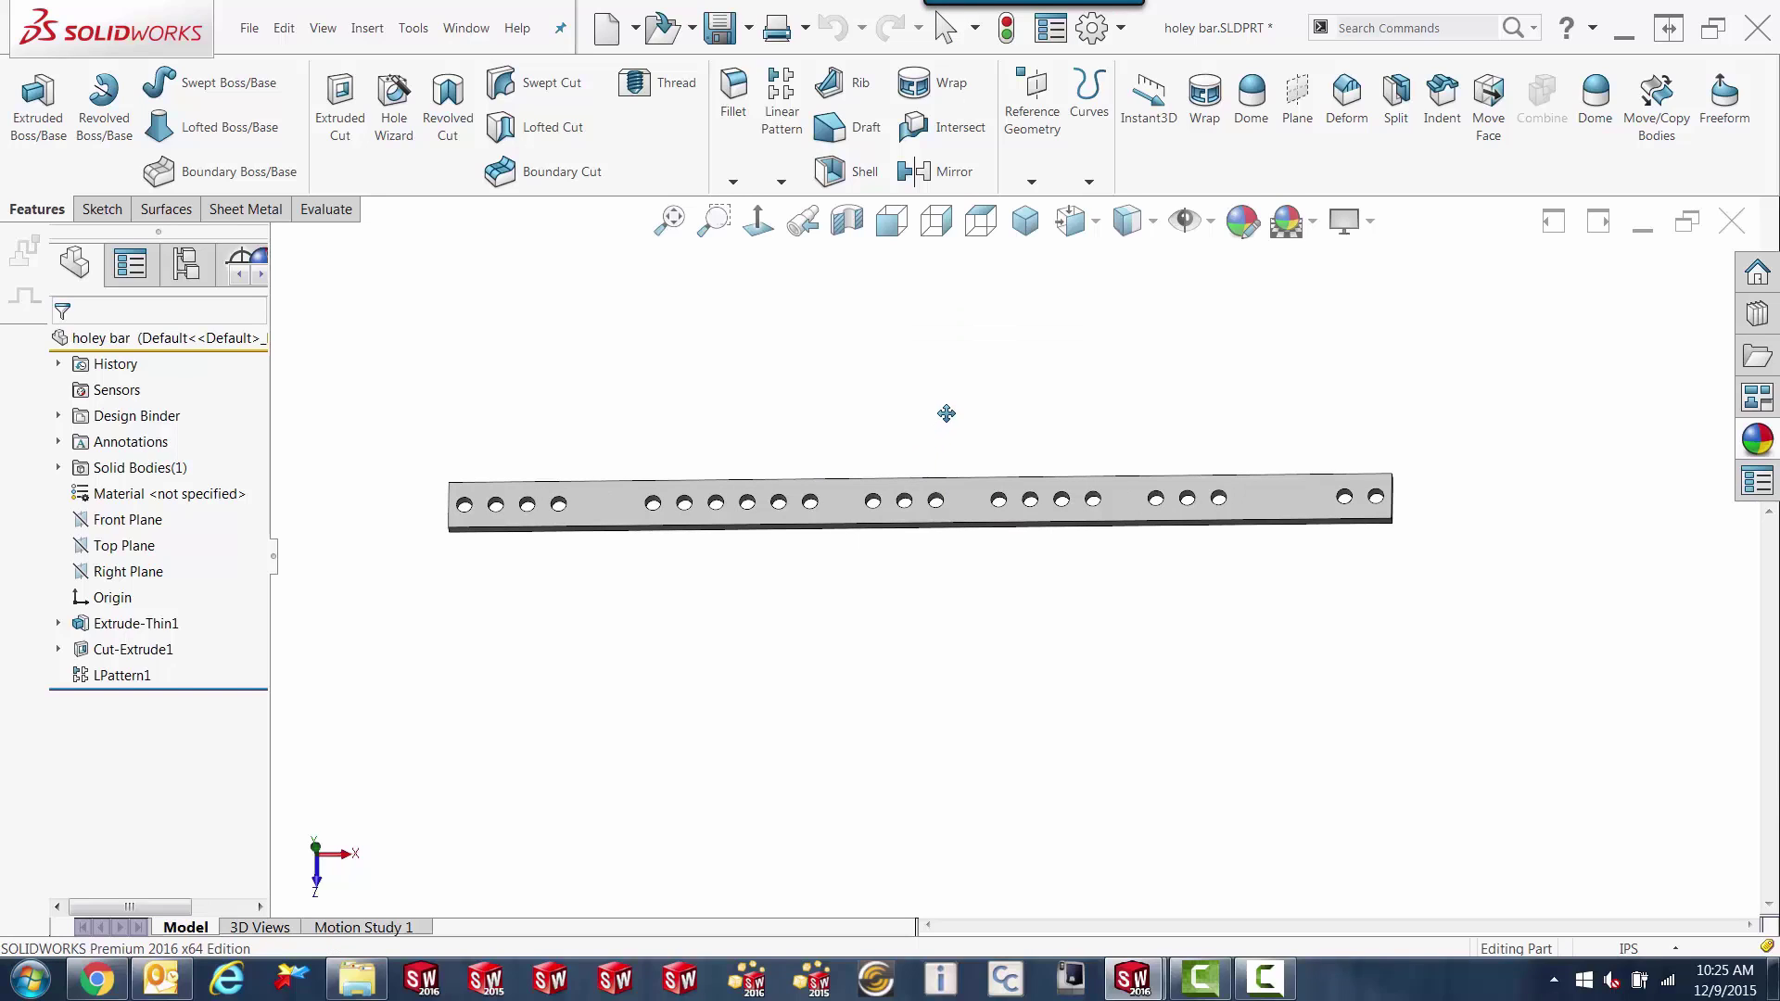
pyautogui.moveTo(946, 414)
pyautogui.mouseDown()
pyautogui.moveTo(1030, 389)
pyautogui.moveTo(886, 401)
pyautogui.moveTo(972, 416)
pyautogui.mouseUp()
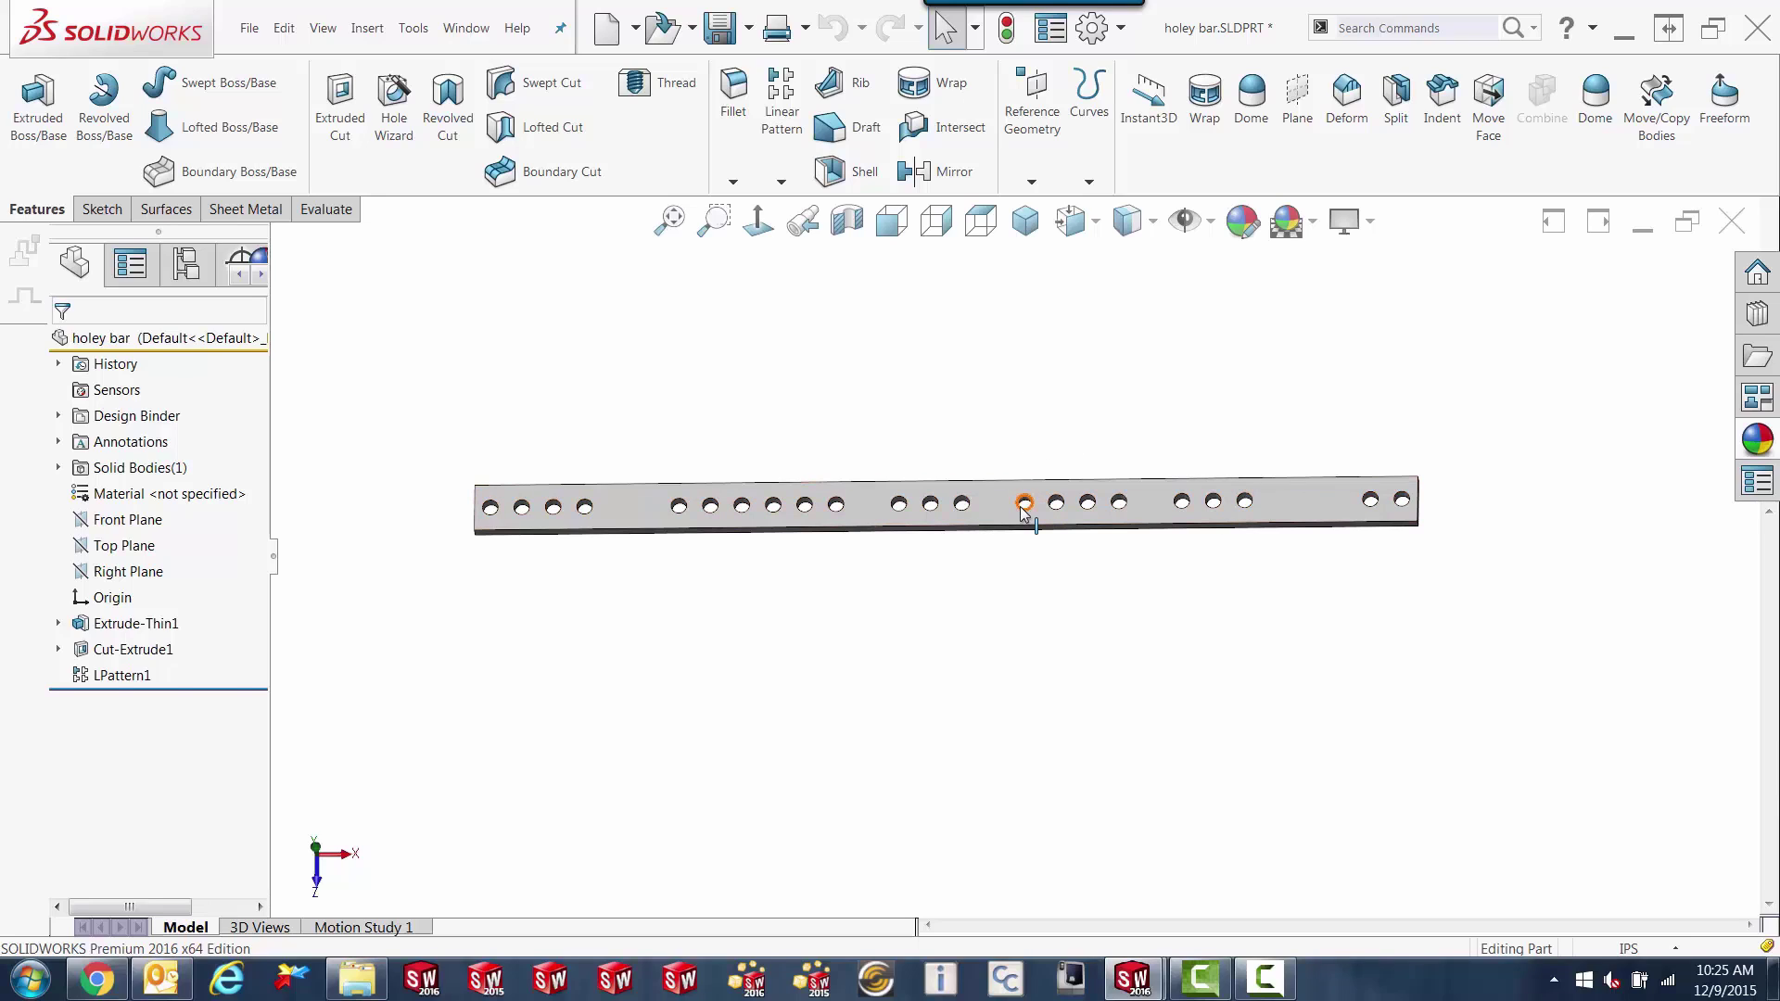
pyautogui.keyDown('ctrl'); pyautogui.moveTo(955, 510); pyautogui.dragTo(946, 549, button='middle'); pyautogui.keyUp('ctrl')
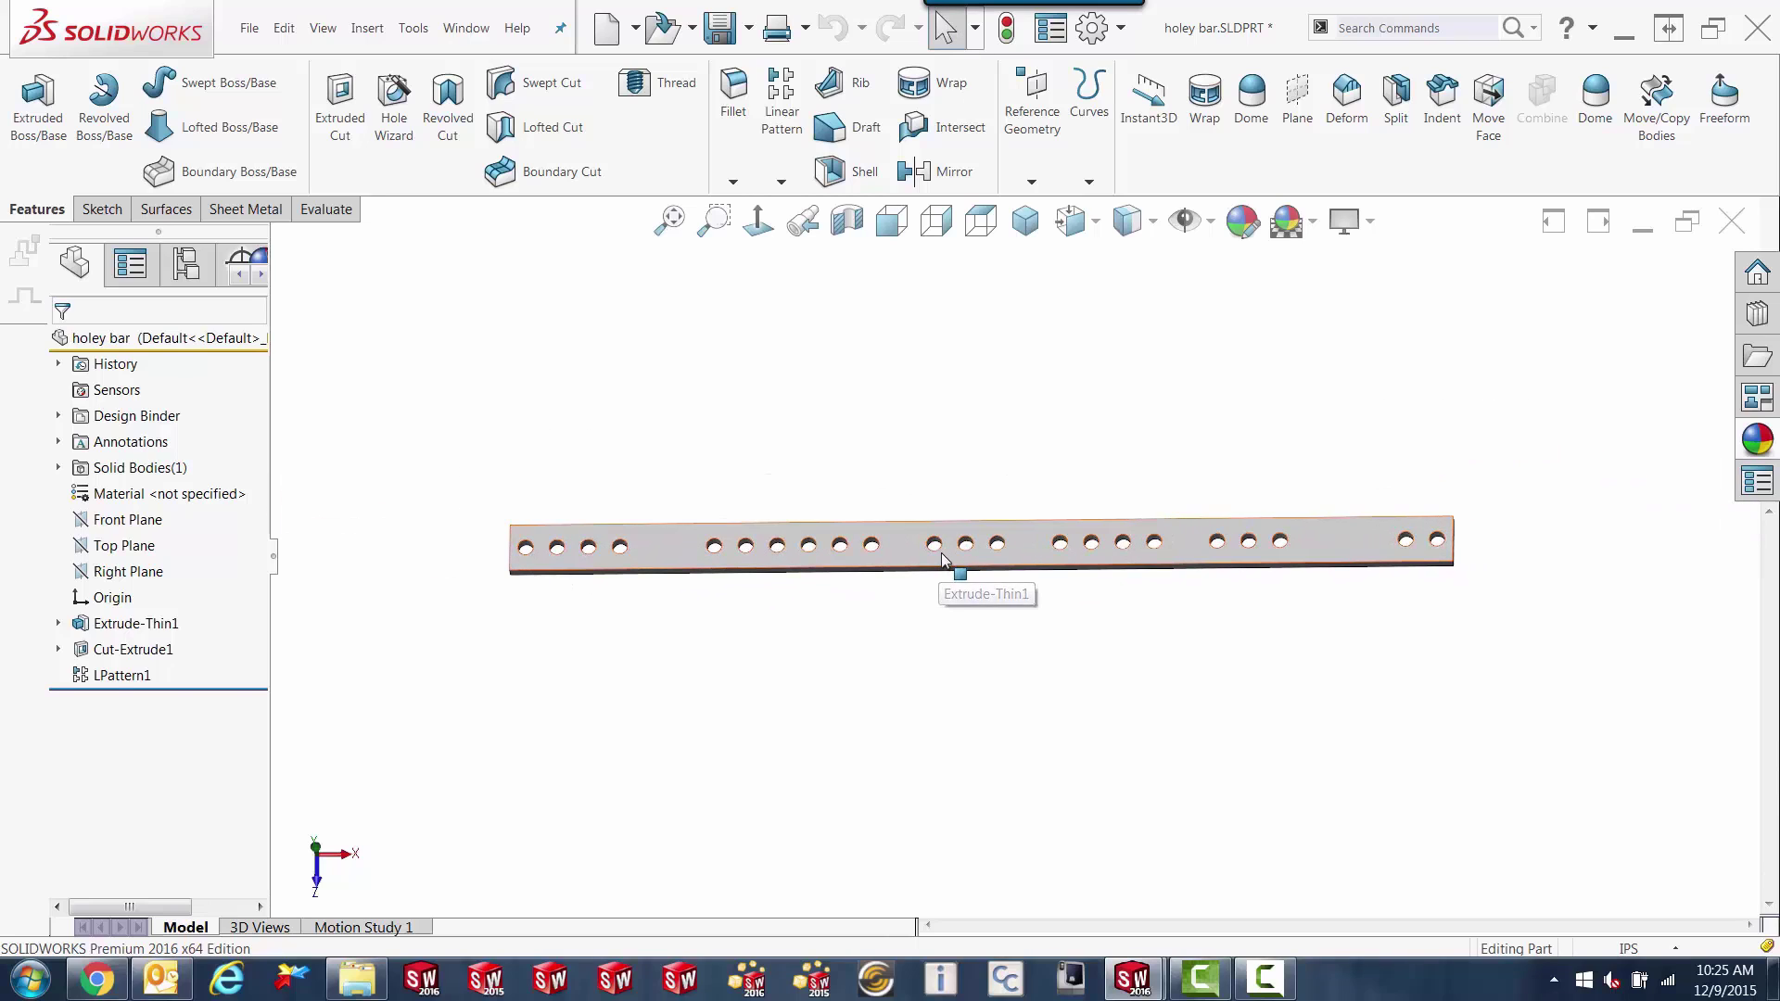
# Step: Wheel-zoom in and out, leaving the holey bar roughly centred
pyautogui.scroll(-3, 992, 554)
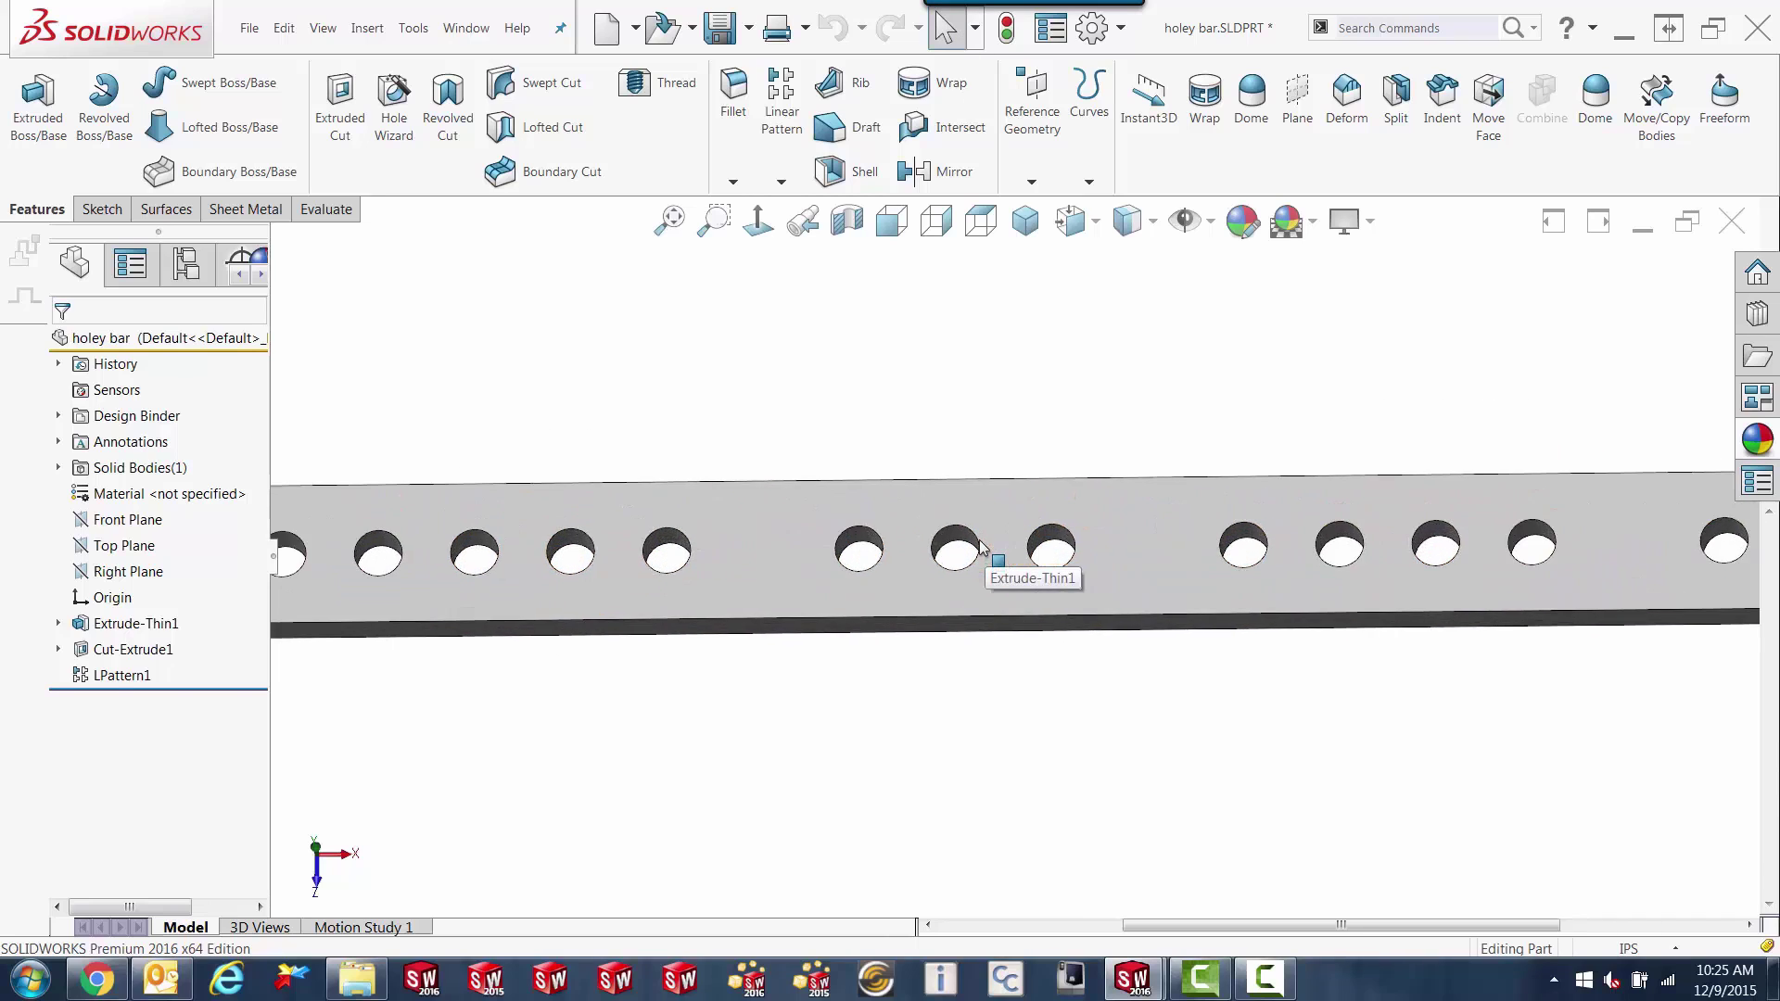
pyautogui.scroll(5, 993, 559)
pyautogui.scroll(-3, 1020, 568)
pyautogui.scroll(4, 1051, 573)
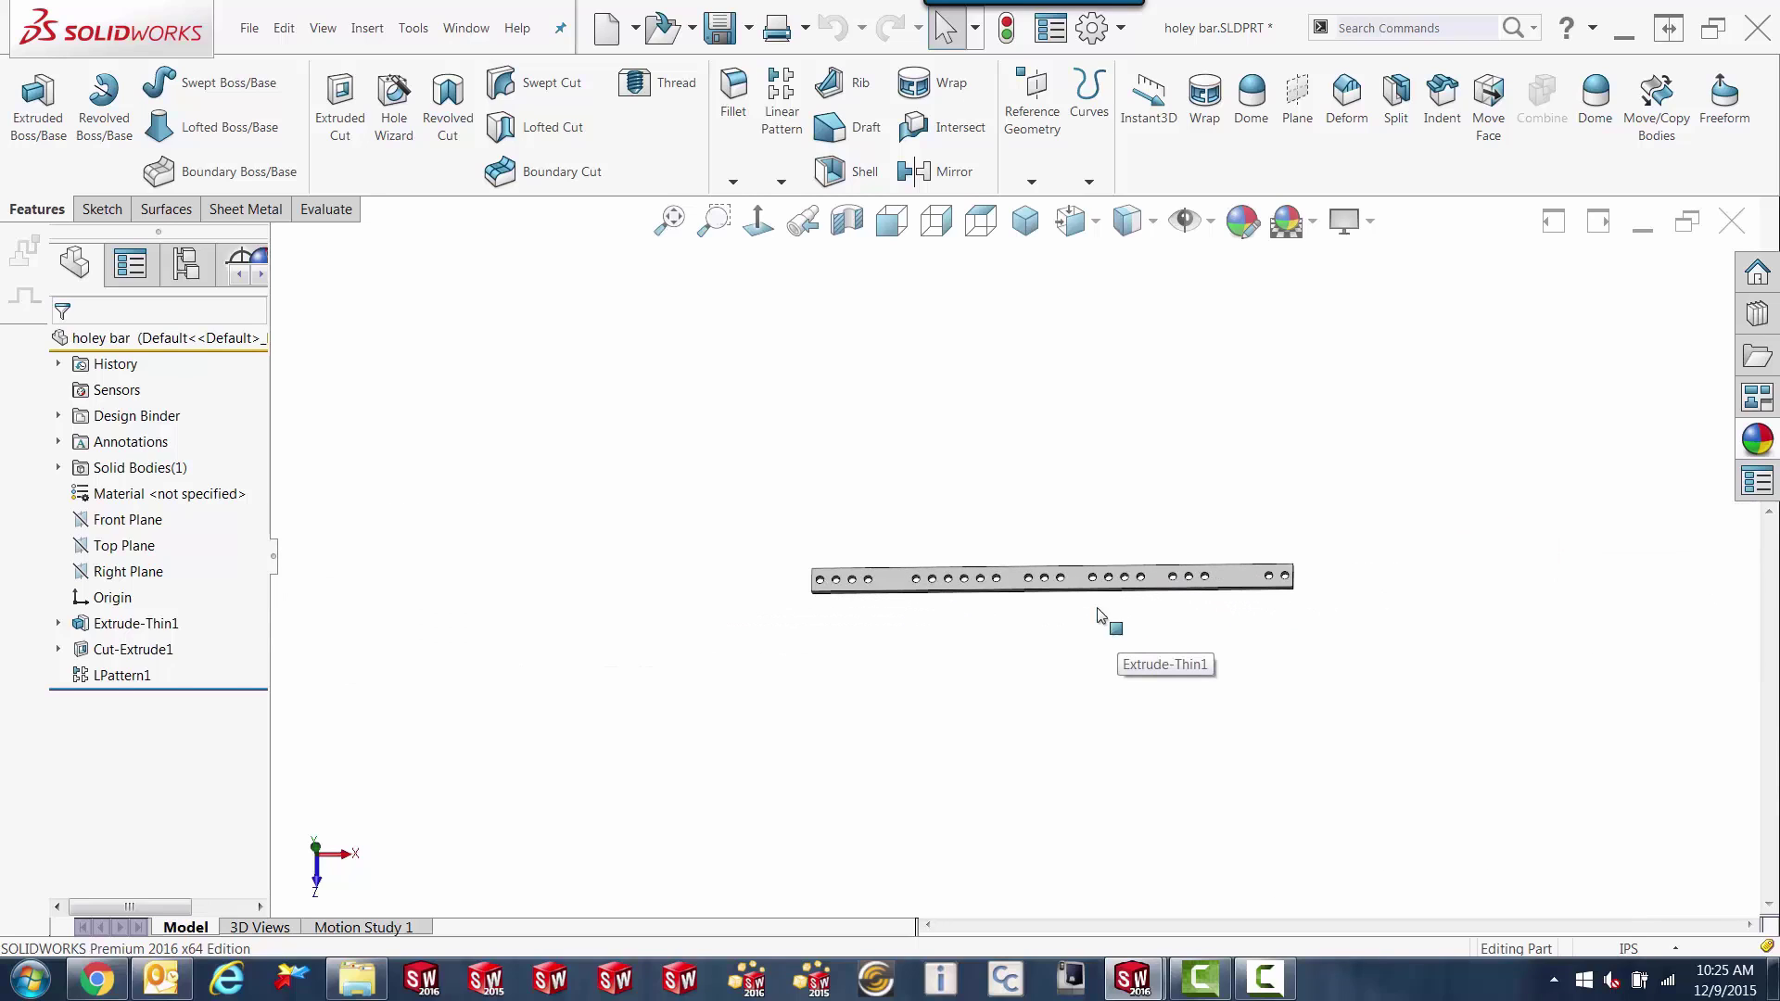
pyautogui.scroll(-2, 1108, 614)
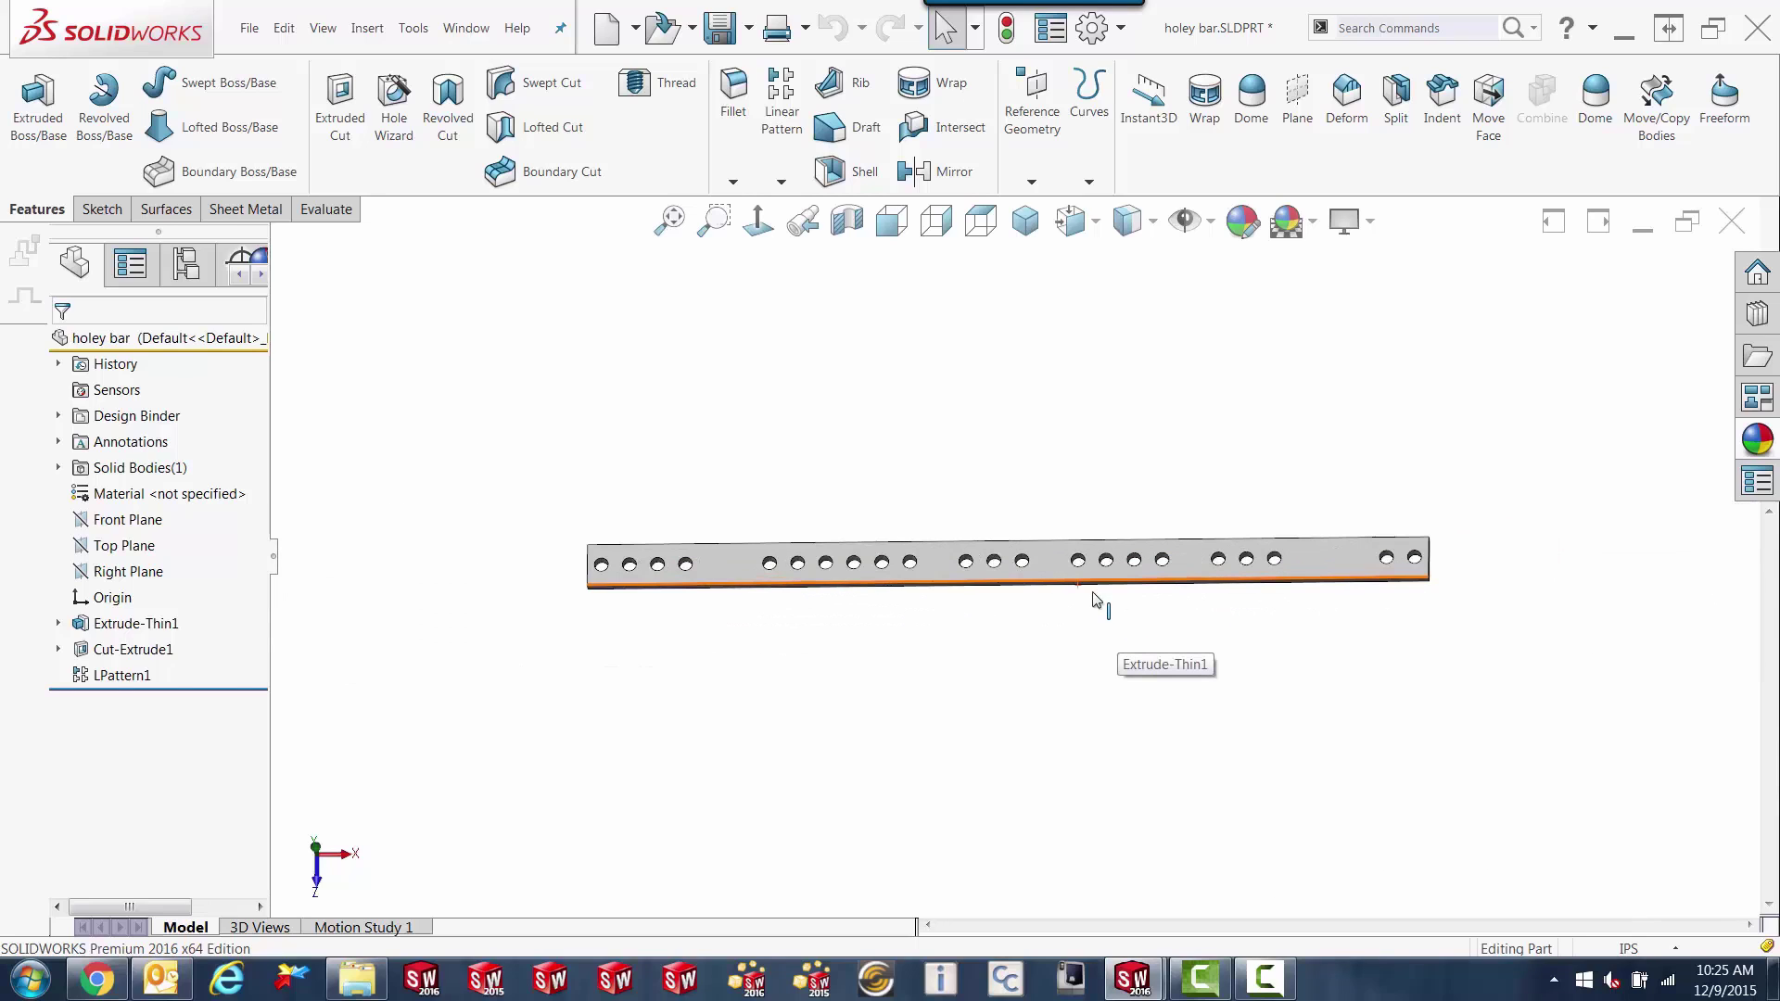
# Step: Zoom in using right-click Zoom In/Out, then Shift+middle-drag until the bar nearly spans the view
pyautogui.rightClick(904, 419)
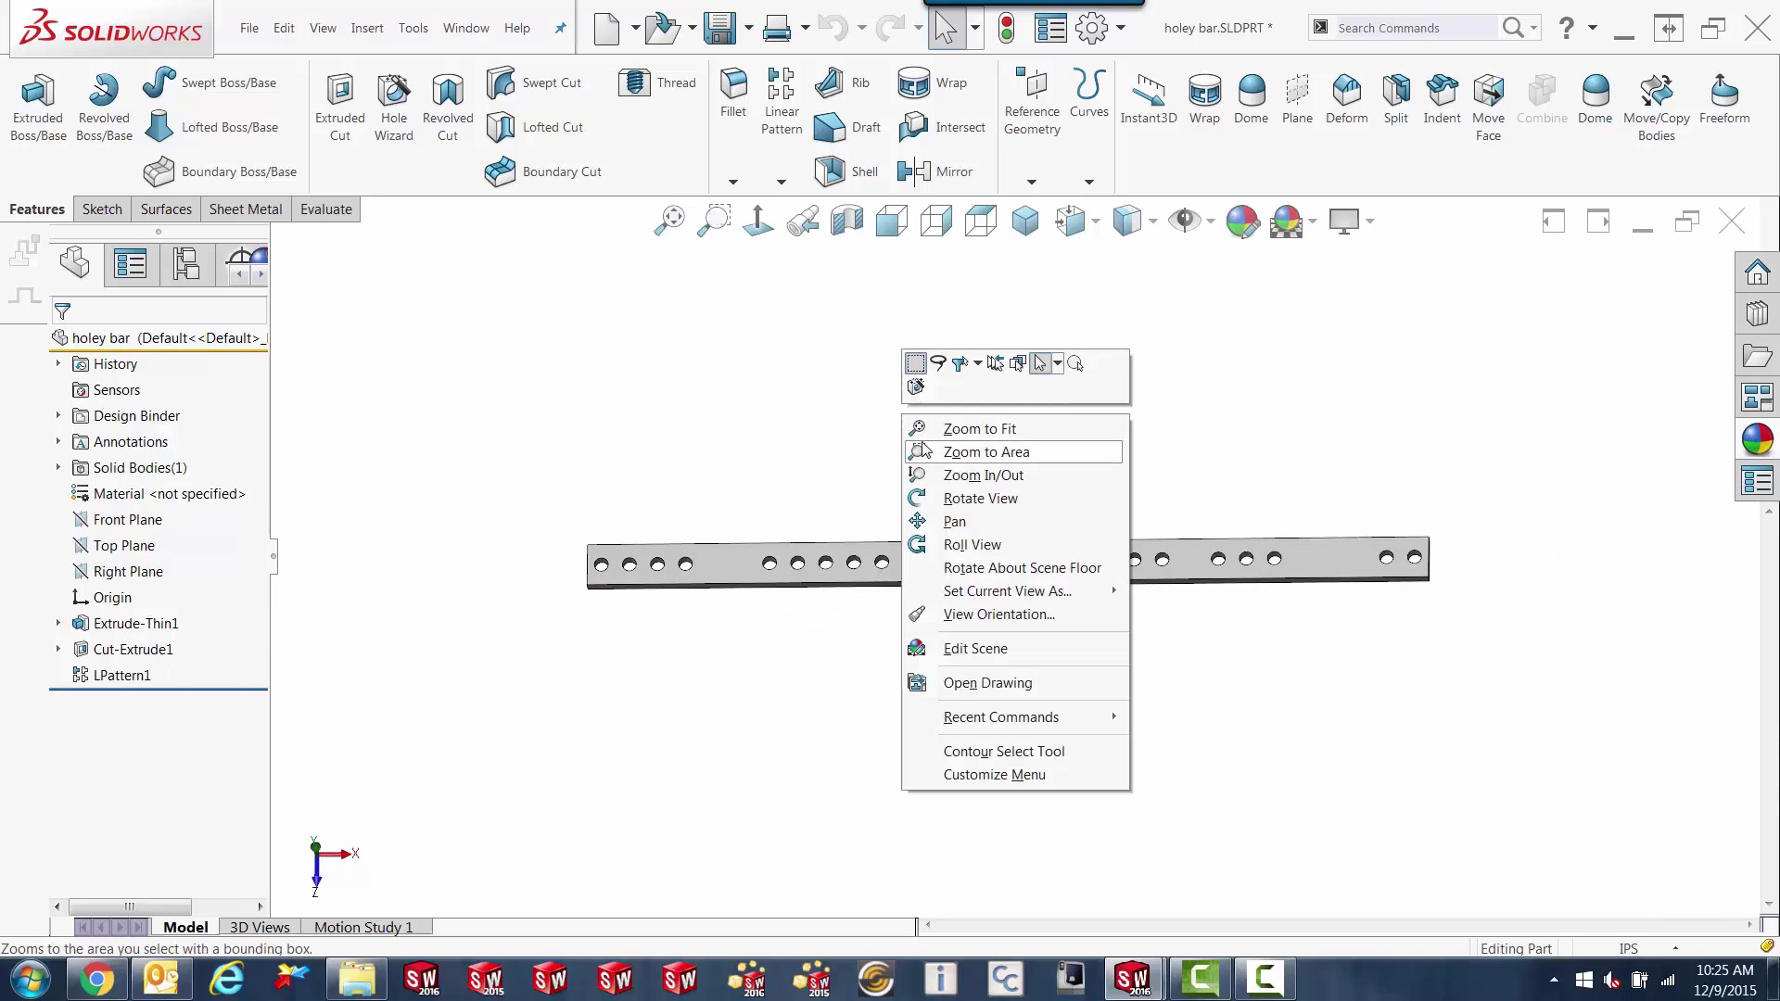
pyautogui.click(982, 475)
pyautogui.moveTo(1001, 501)
pyautogui.mouseDown()
pyautogui.moveTo(991, 448)
pyautogui.moveTo(1017, 596)
pyautogui.moveTo(1020, 413)
pyautogui.moveTo(1005, 656)
pyautogui.moveTo(1010, 441)
pyautogui.moveTo(1017, 569)
pyautogui.moveTo(1037, 464)
pyautogui.moveTo(1018, 478)
pyautogui.mouseUp()
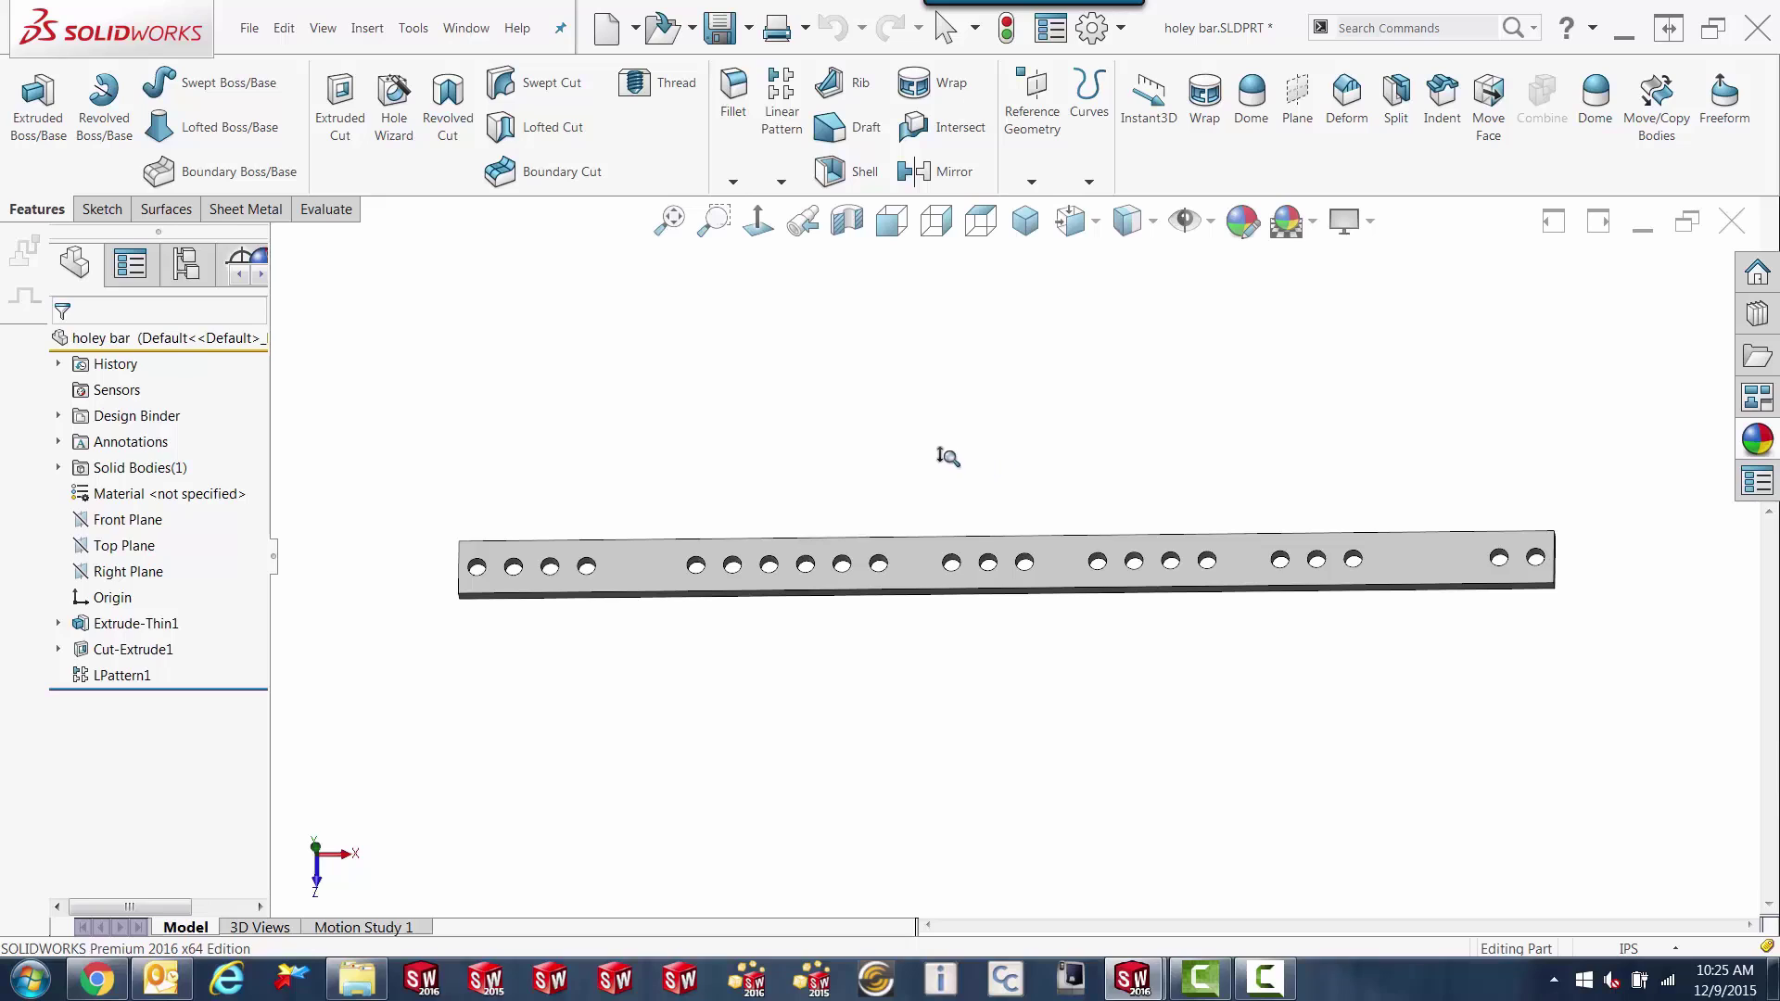
pyautogui.press('Escape')
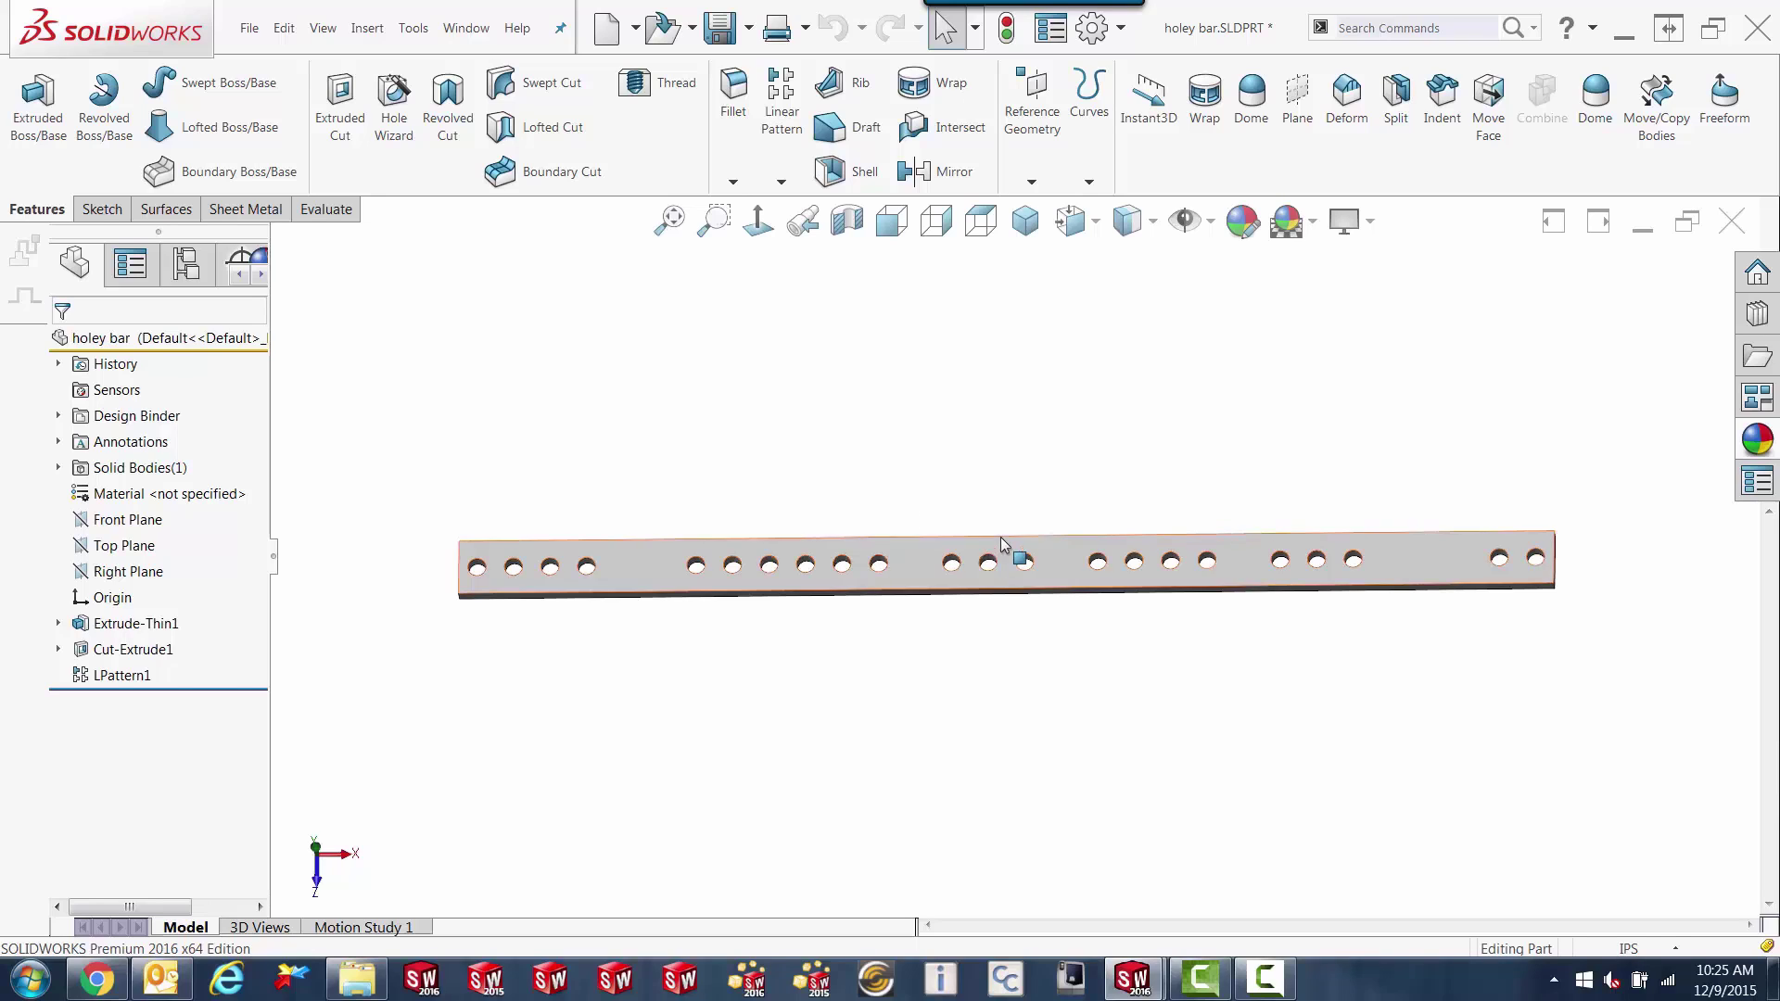
pyautogui.keyDown('shift'); pyautogui.moveTo(1007, 505); pyautogui.dragTo(1026, 465, button='middle'); pyautogui.keyUp('shift')
# Step: Use right-click Zoom In/Out and drag downward until the bar sits small in the centre
pyautogui.rightClick(1023, 452)
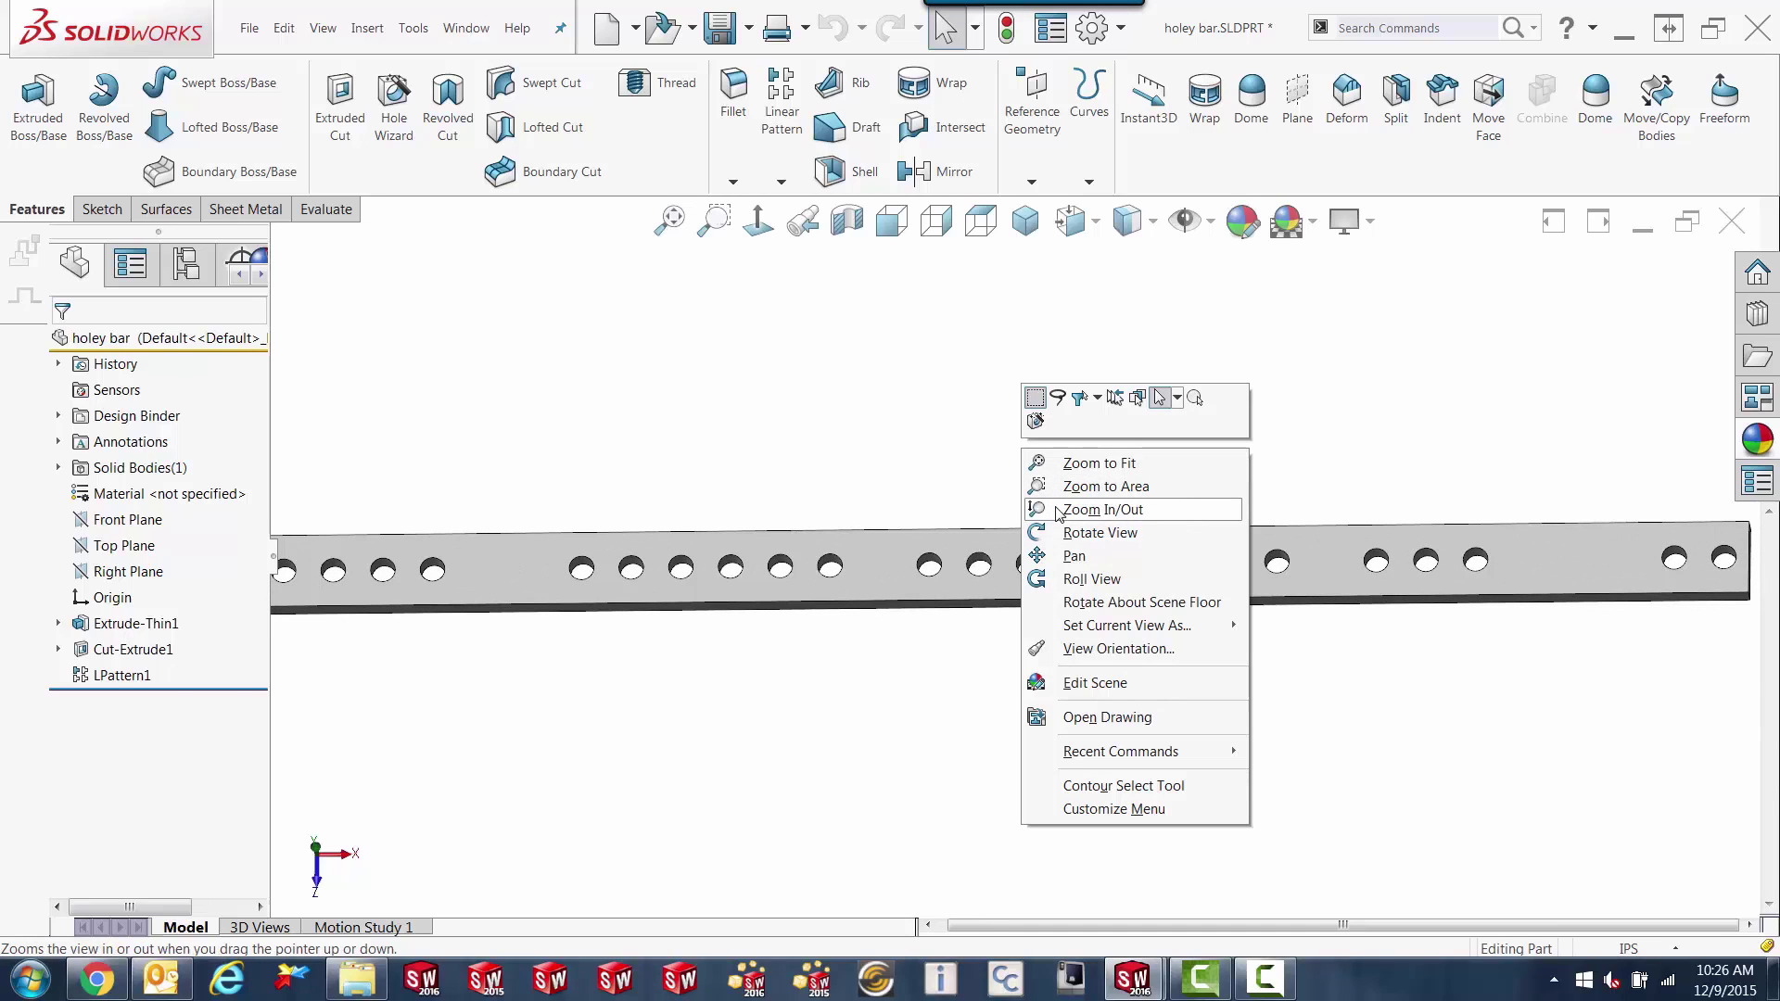
pyautogui.click(950, 464)
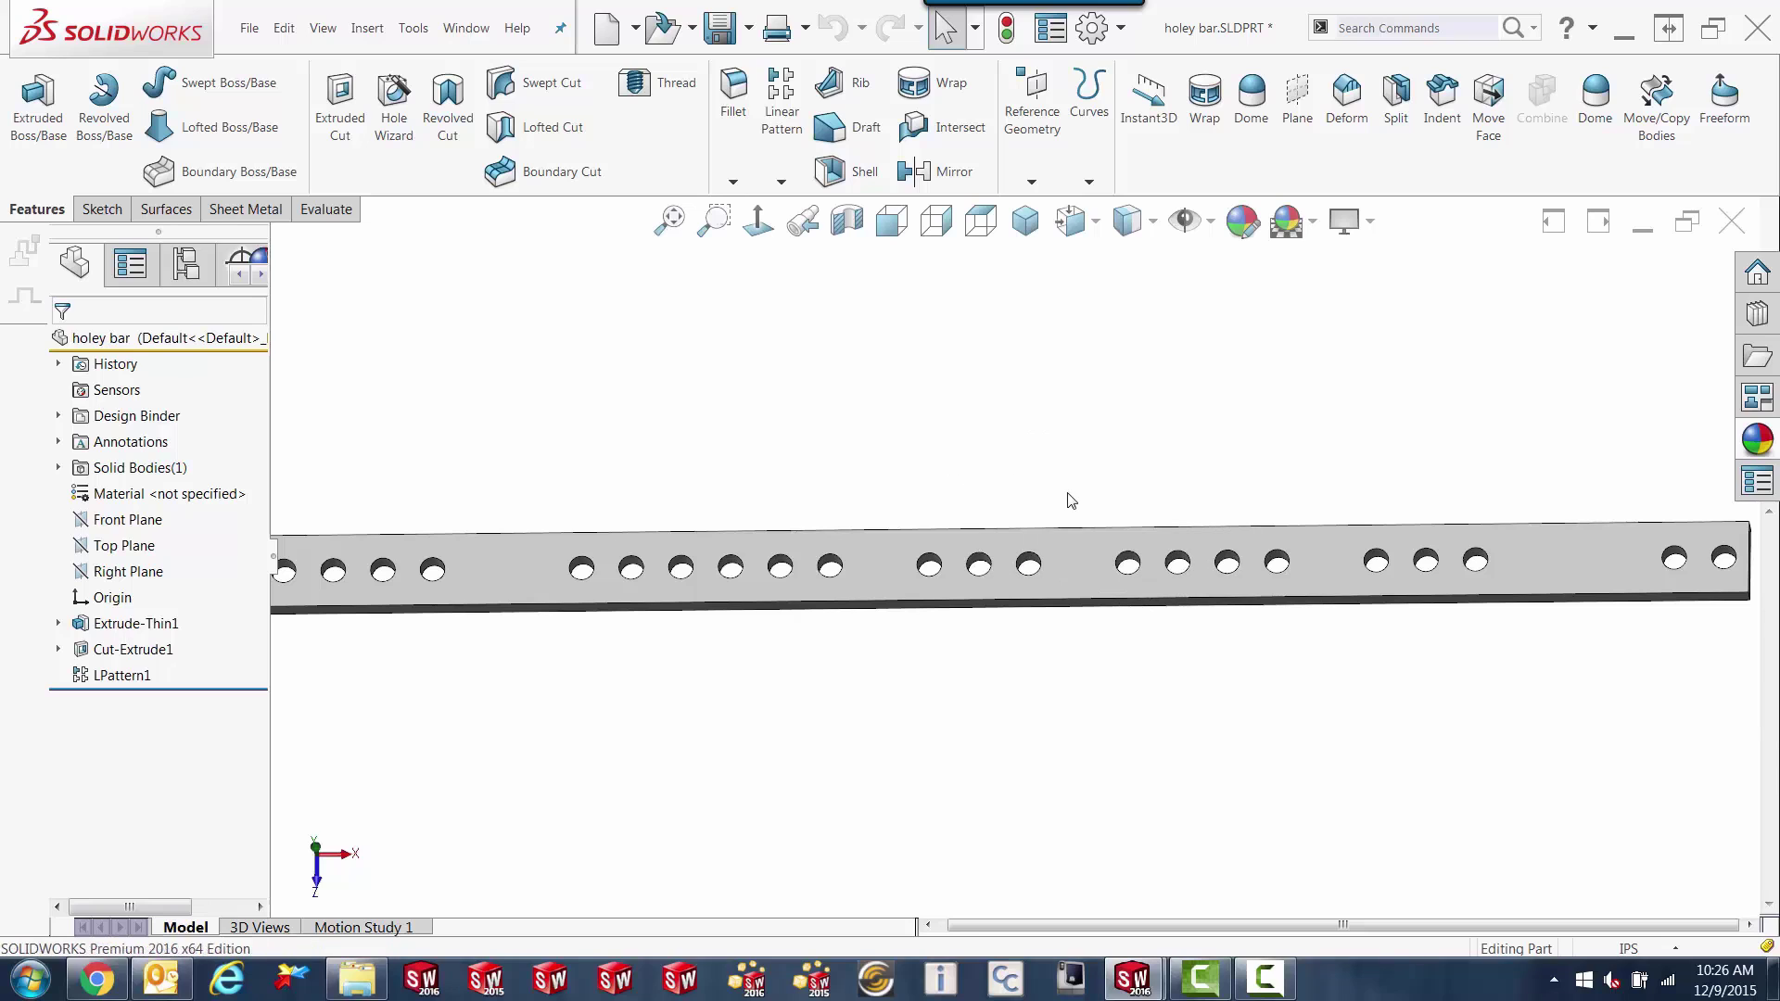
pyautogui.moveTo(1061, 457); pyautogui.dragTo(1017, 521)
pyautogui.press('Escape')
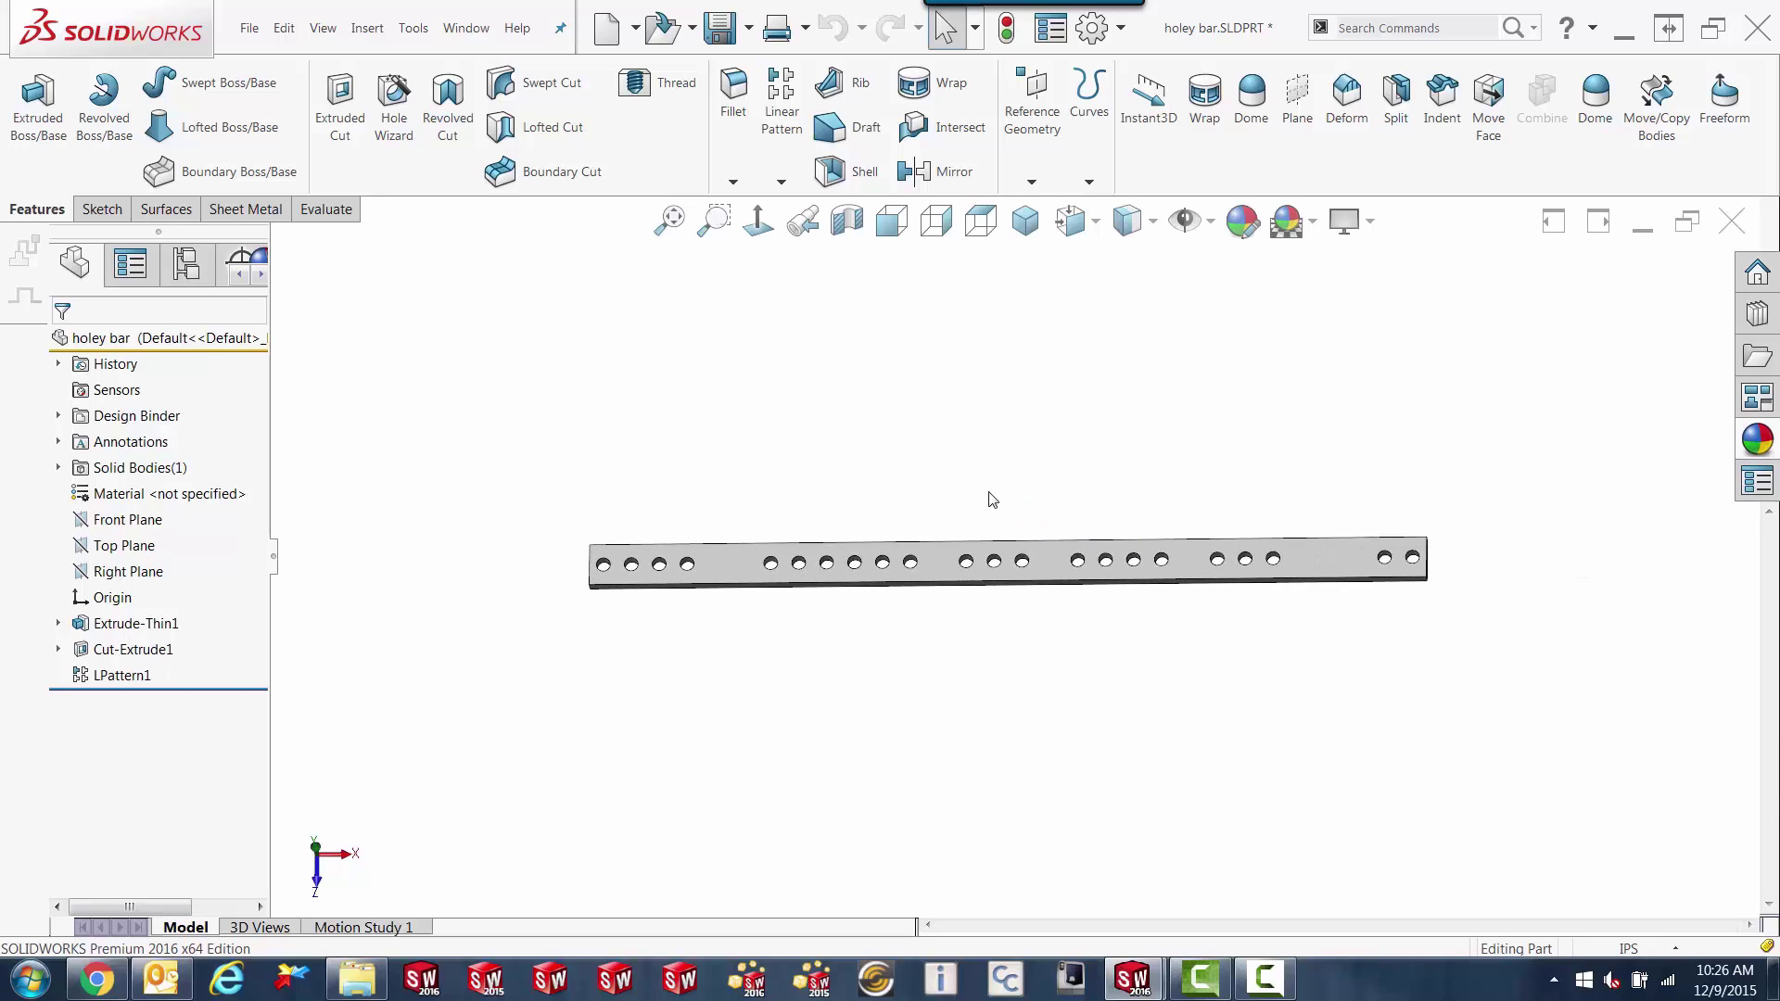